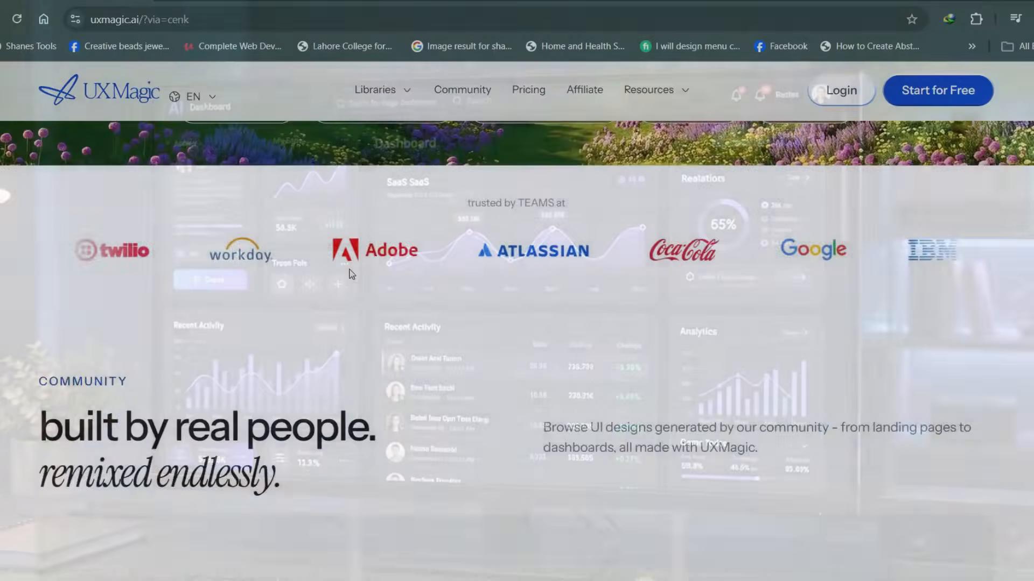
Look through the UXMagic homepage, covering community designs, styles, features, testimonials, tutorials, pricing plans and the closing prompt section
scroll(350, 272, down, 10)
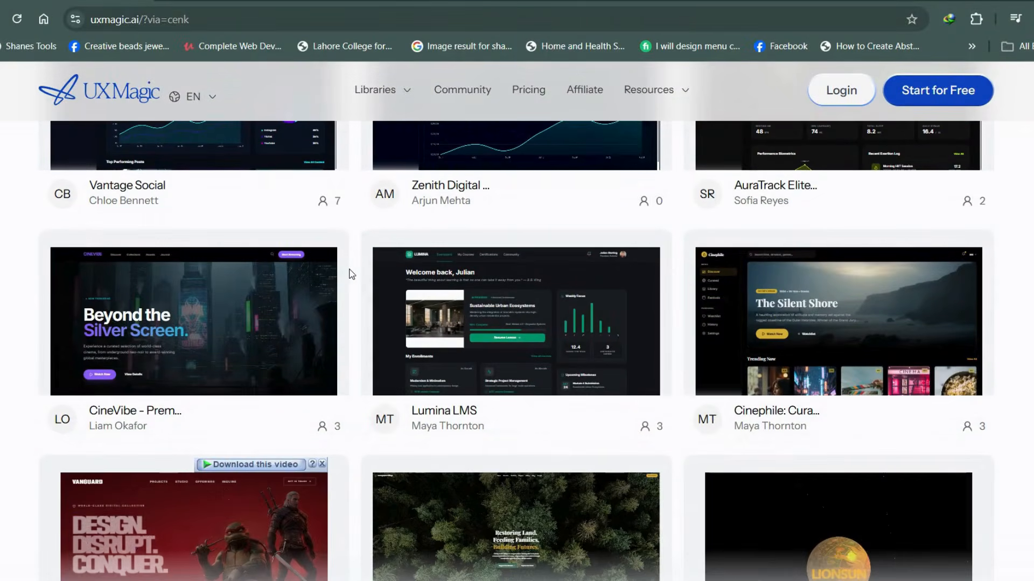
scroll(351, 273, down, 15)
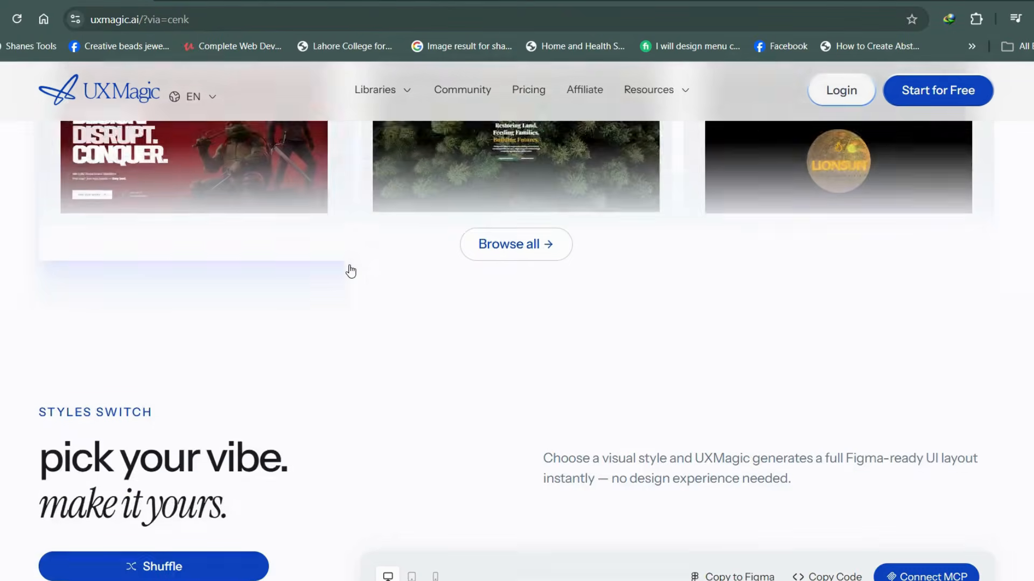
scroll(351, 272, down, 15)
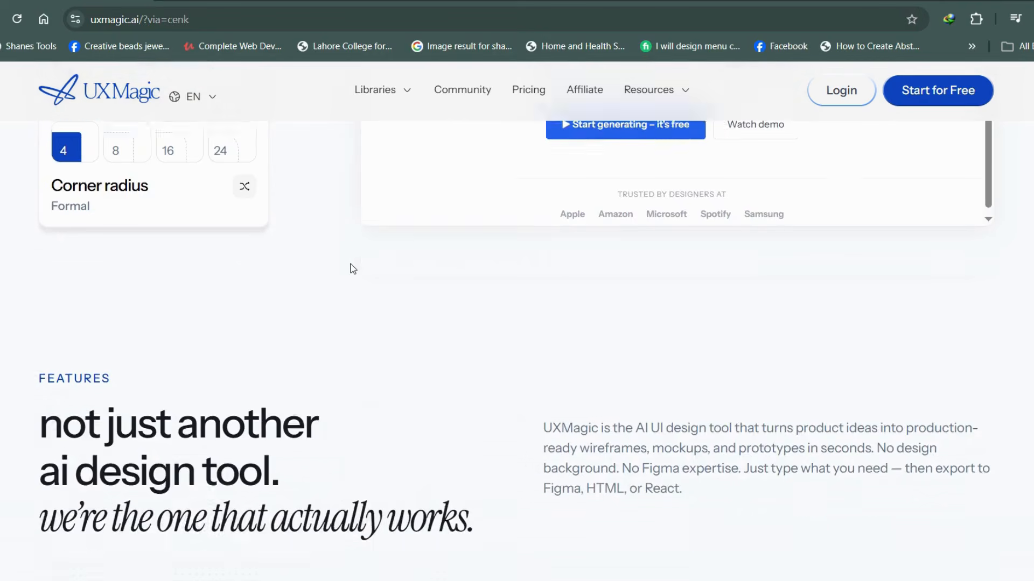
scroll(352, 269, down, 5)
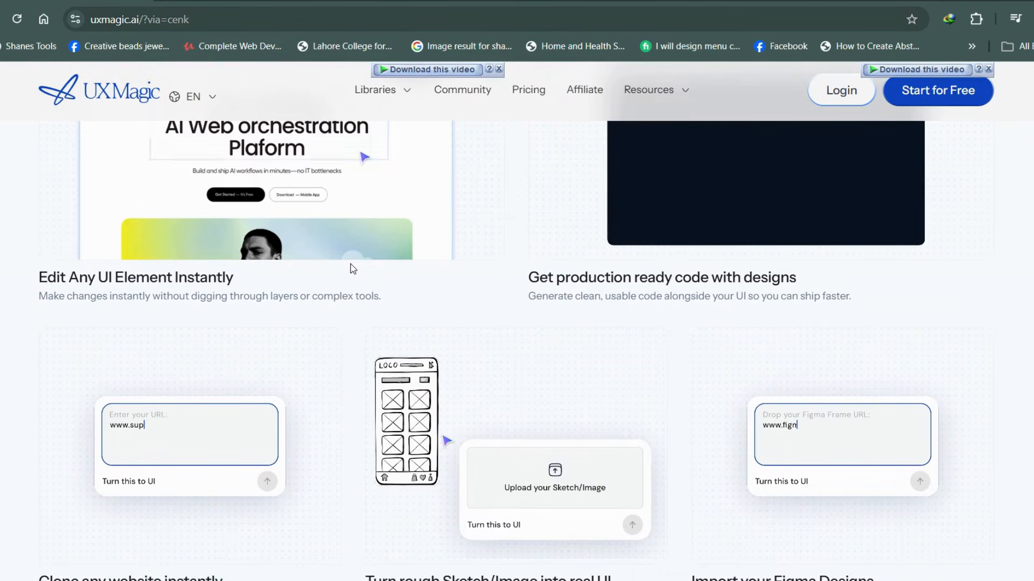
scroll(392, 312, up, 2)
scroll(392, 312, down, 4)
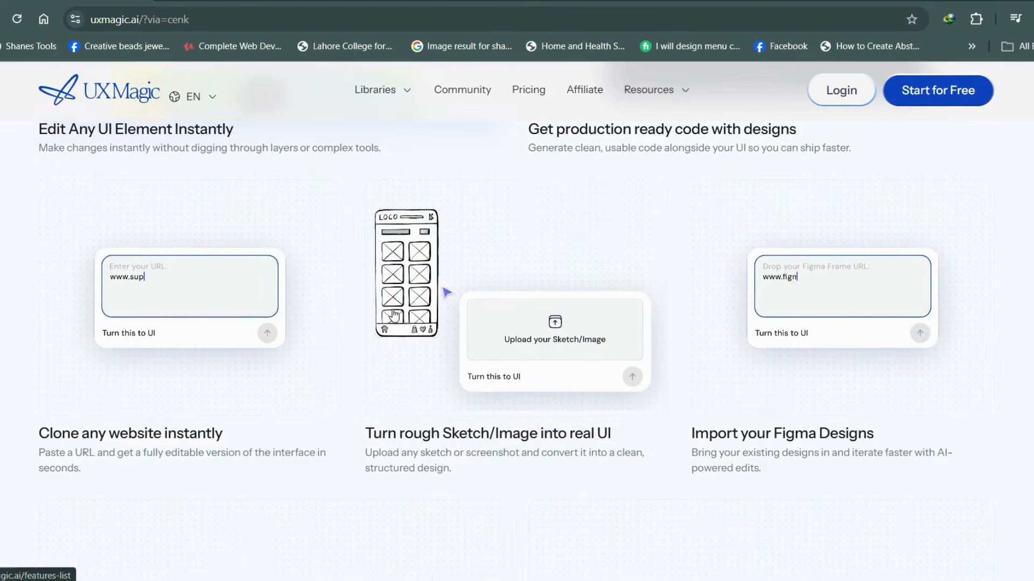
scroll(394, 315, down, 14)
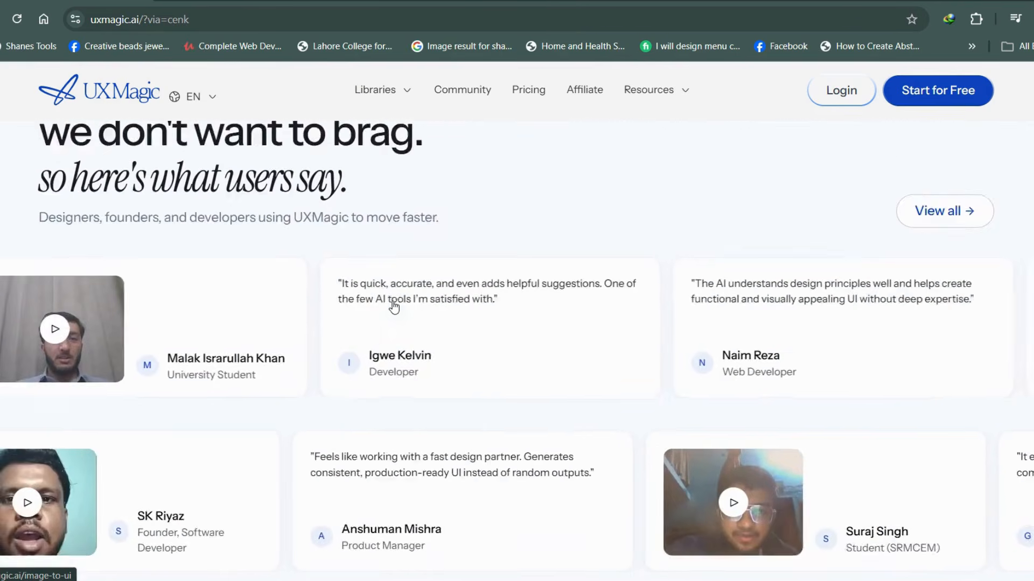
scroll(394, 306, down, 10)
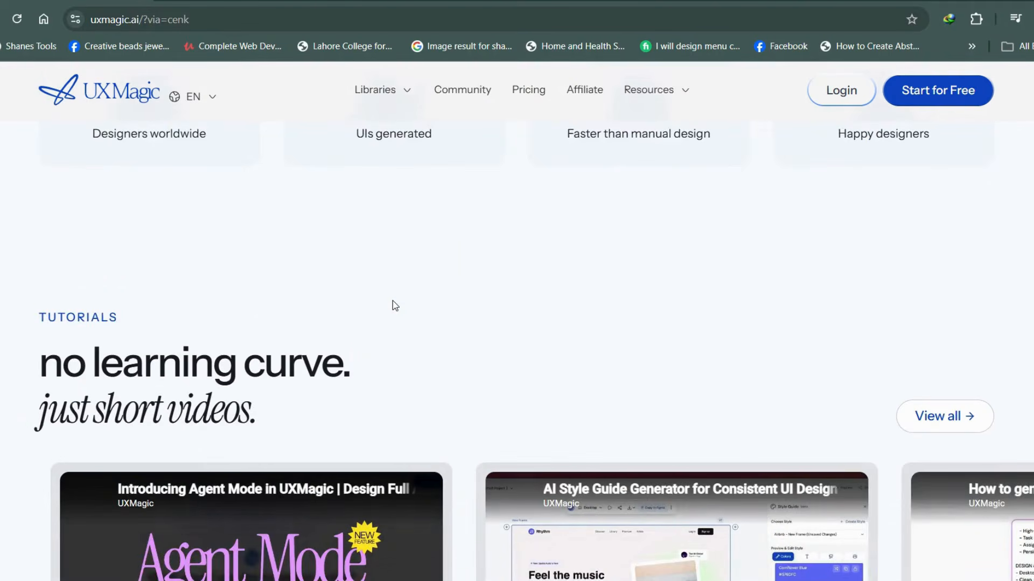
scroll(392, 300, down, 20)
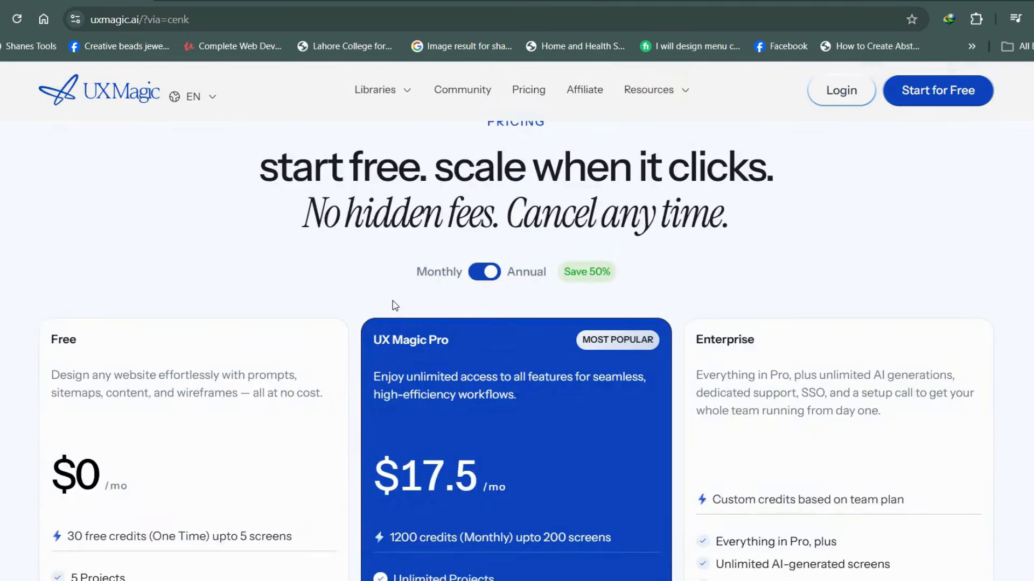
scroll(393, 299, up, 8)
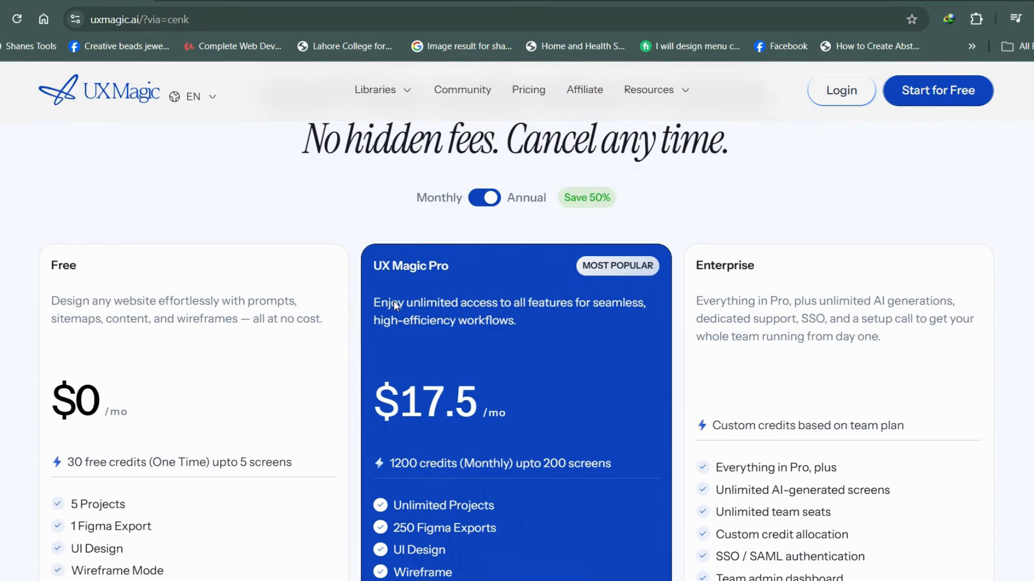
scroll(393, 301, down, 4)
scroll(394, 302, up, 4)
scroll(393, 299, down, 18)
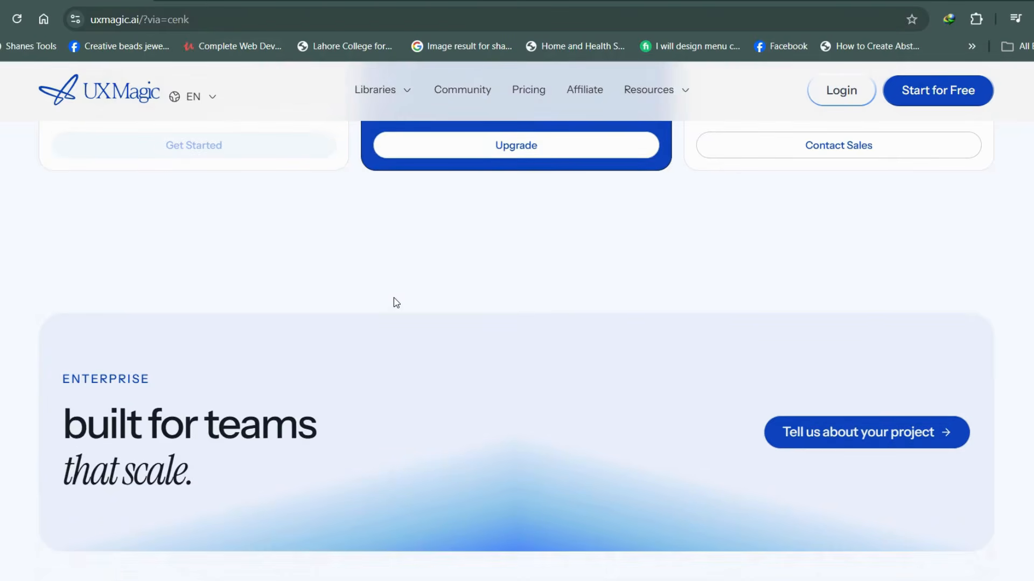
scroll(396, 303, down, 20)
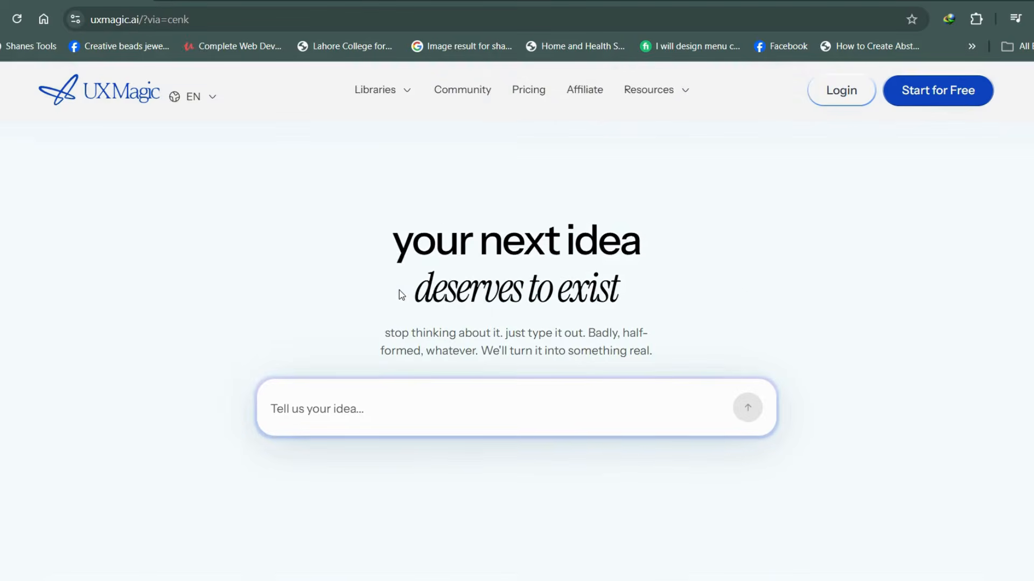
scroll(409, 283, down, 7)
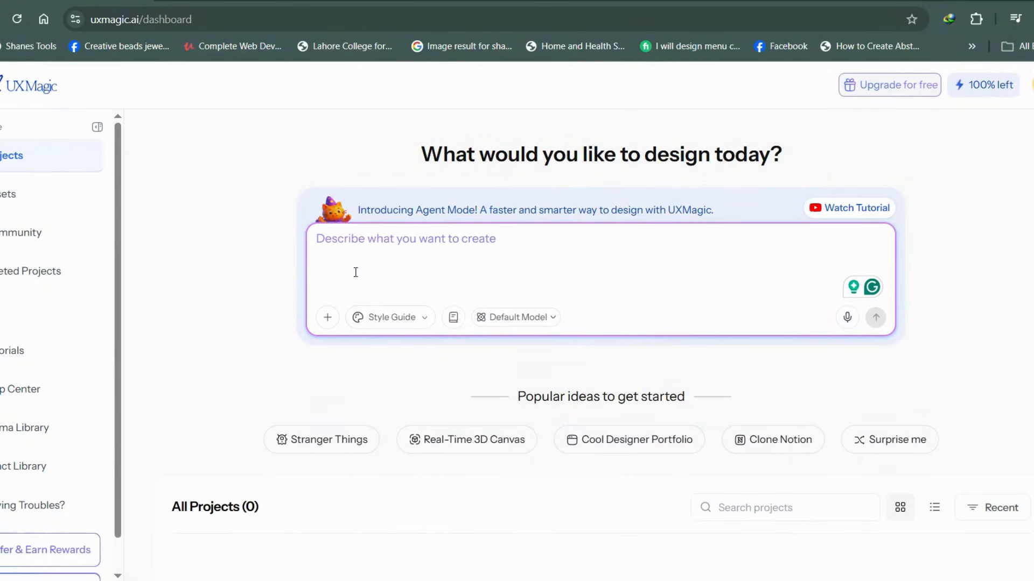
Generate a design from the prompt "Create a modern fitness dashboard with workout statistics, progress cards, weekly activity and a clean mobile-friendly layout."
right_click(382, 254)
click(444, 378)
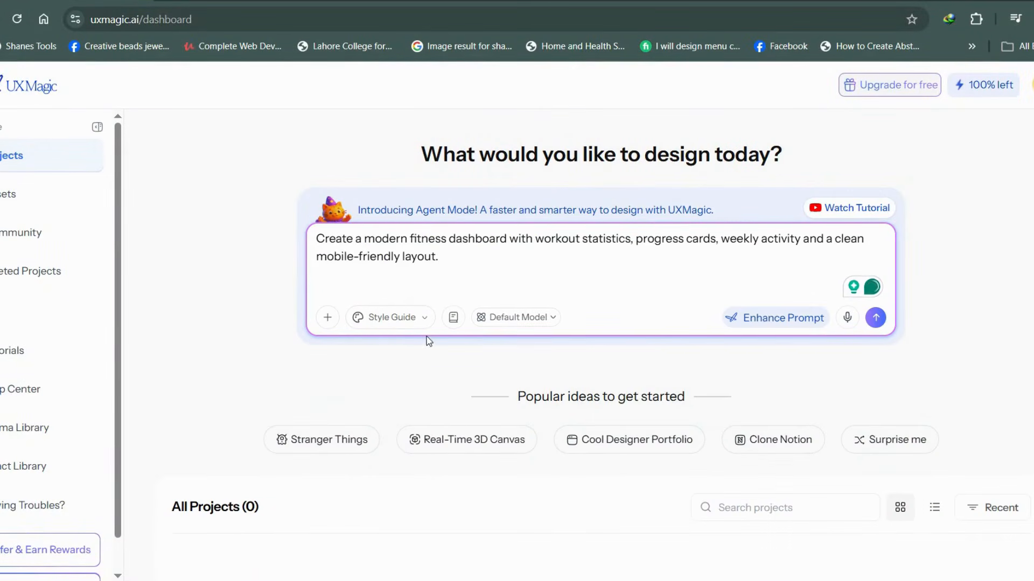
click(874, 318)
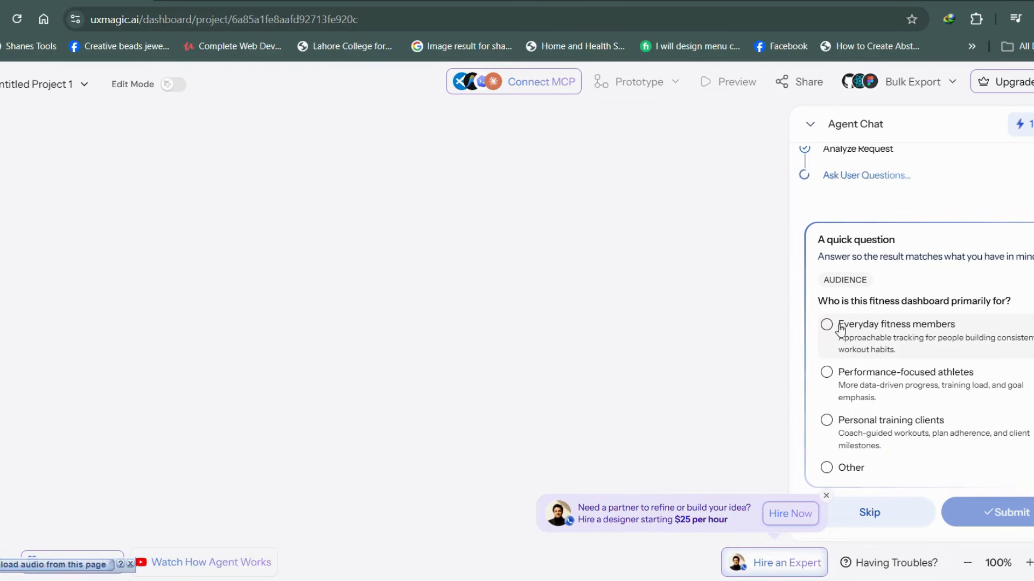
Answer the audience question with Everyday fitness members, approve generating the Fitness Dashboard screen, and dismiss the hire-a-designer banner
click(827, 325)
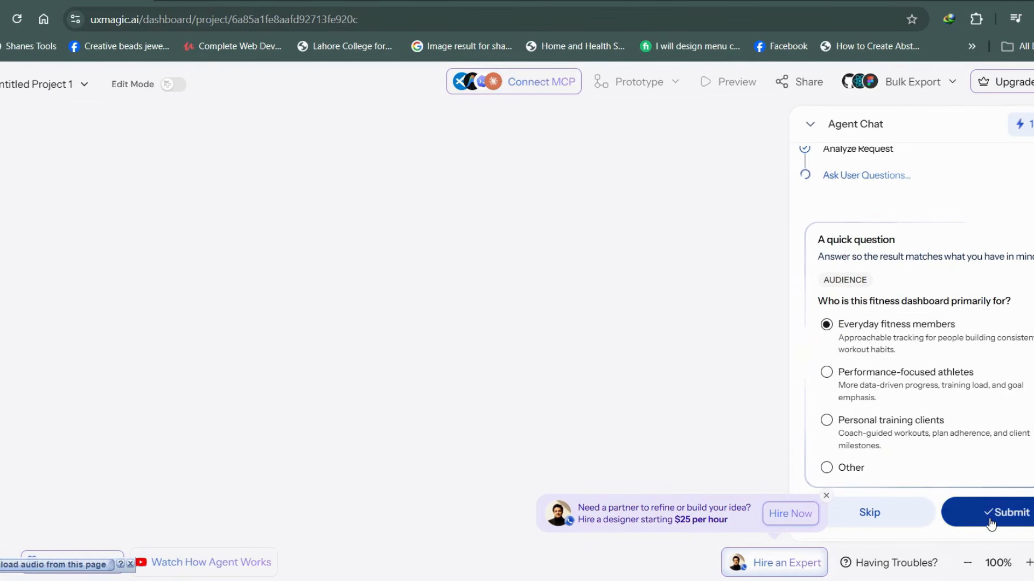
click(995, 514)
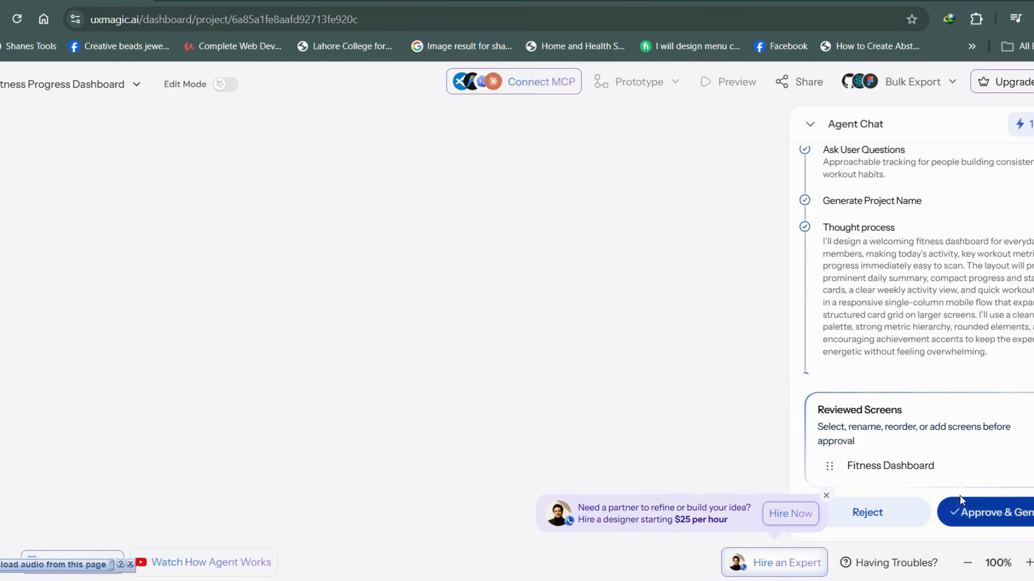
click(978, 512)
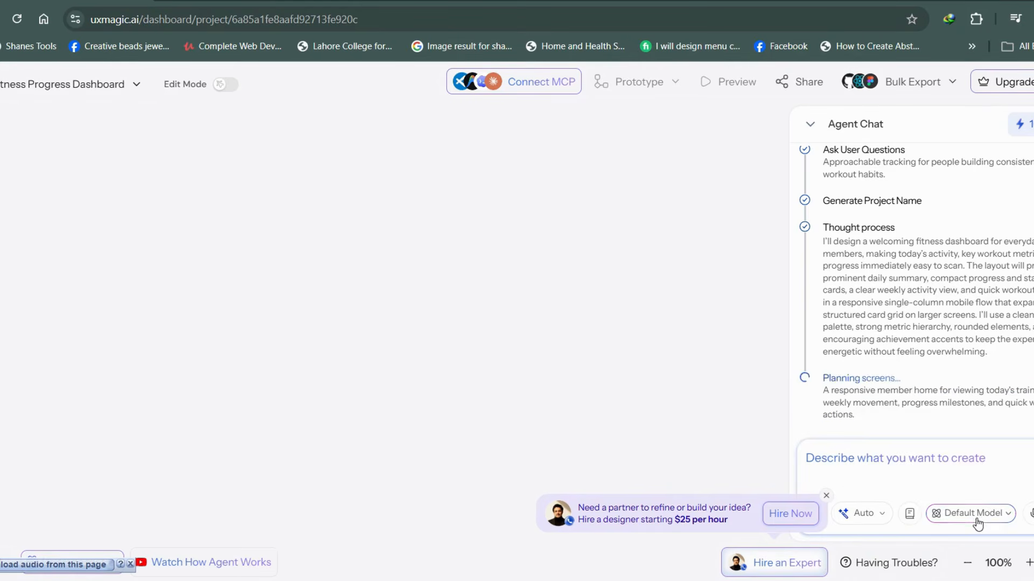
click(826, 496)
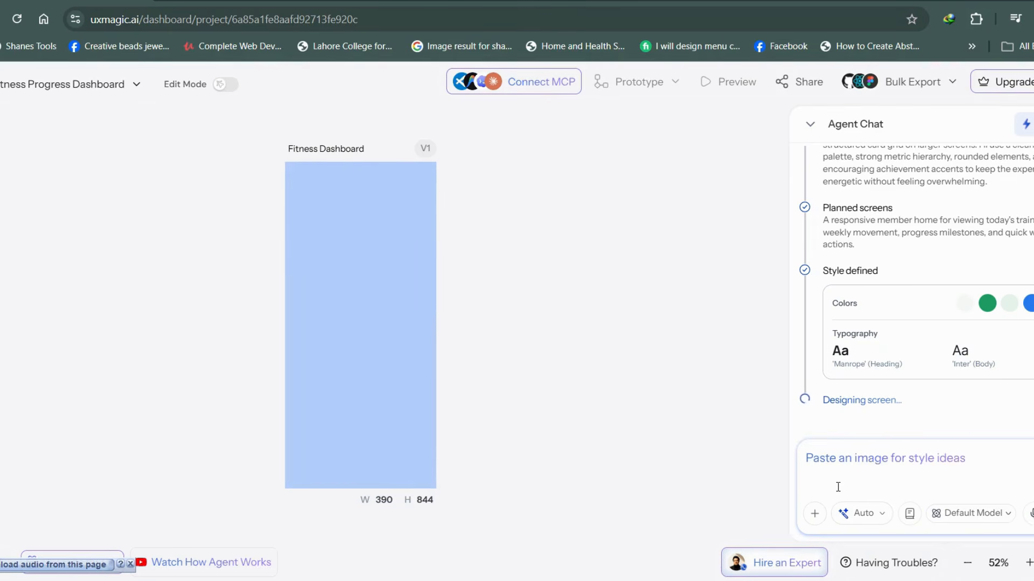
Select the generated Fitness Dashboard frame and examine its layout from the header to the navigation bar
scroll(368, 429, down, 3)
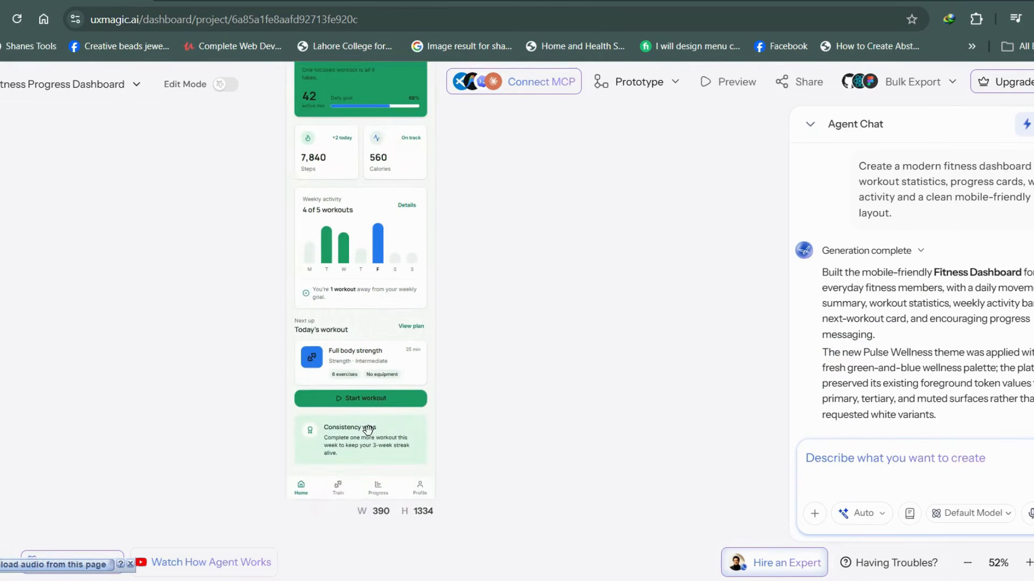
scroll(368, 431, down, 3)
scroll(368, 431, up, 6)
click(350, 372)
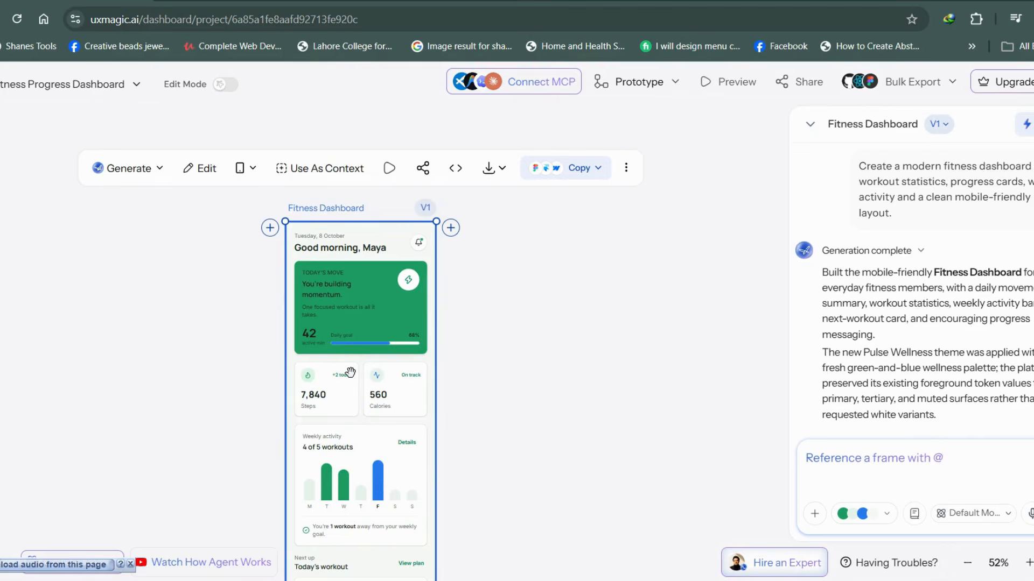
scroll(350, 371, down, 5)
scroll(350, 371, left, 3)
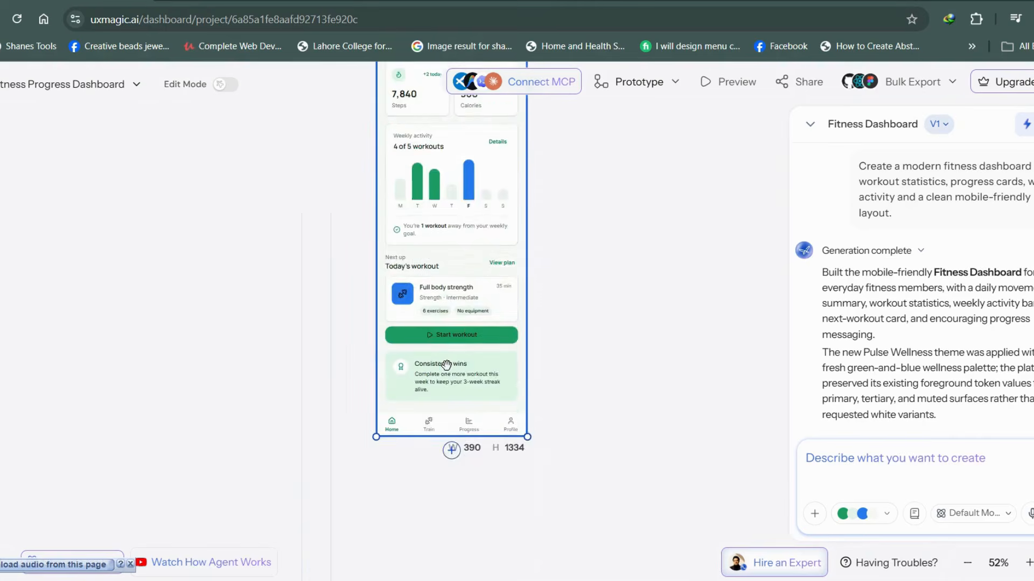
Send the agent learned_cards.png through Image/Sketch to UI with a prompt requesting a real structured, editable UI design instead of a flat image
click(815, 513)
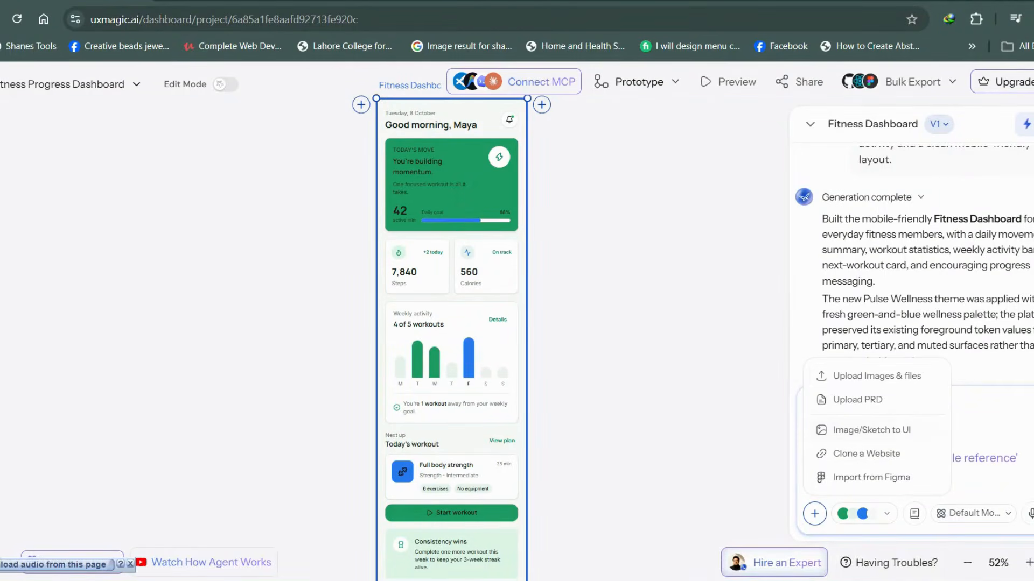
click(867, 431)
click(829, 414)
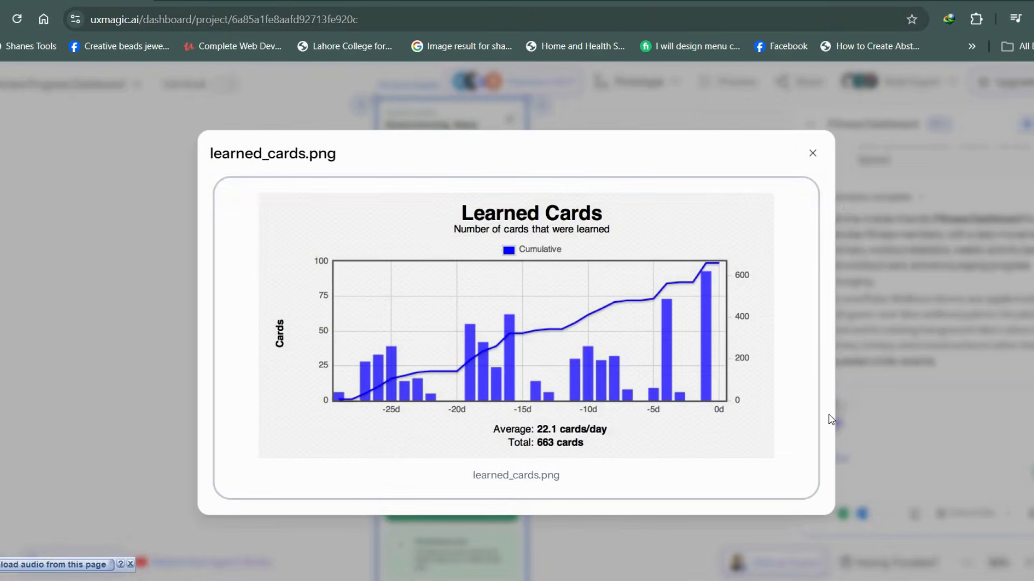
click(813, 154)
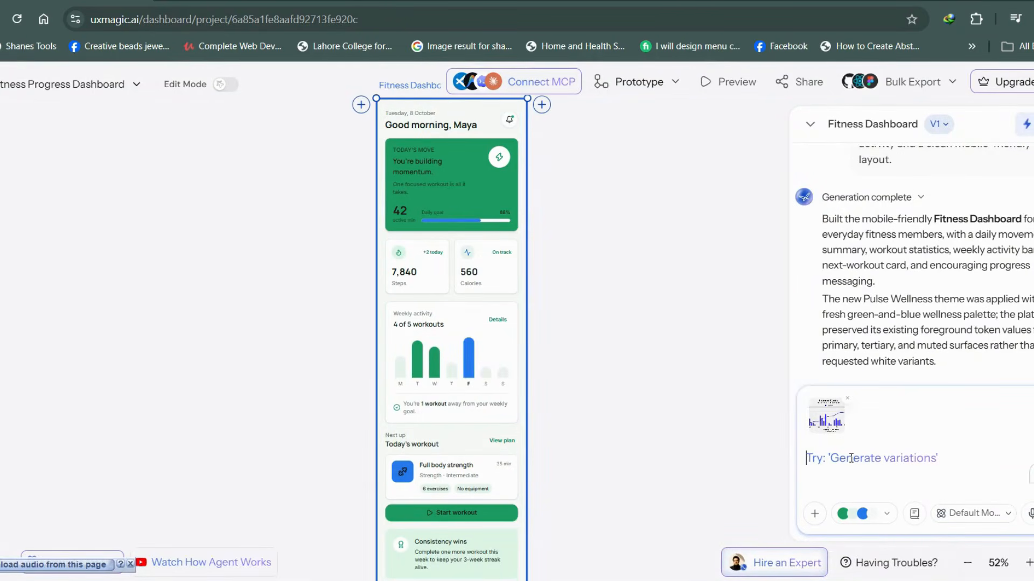
key(ctrl+v)
key(Return)
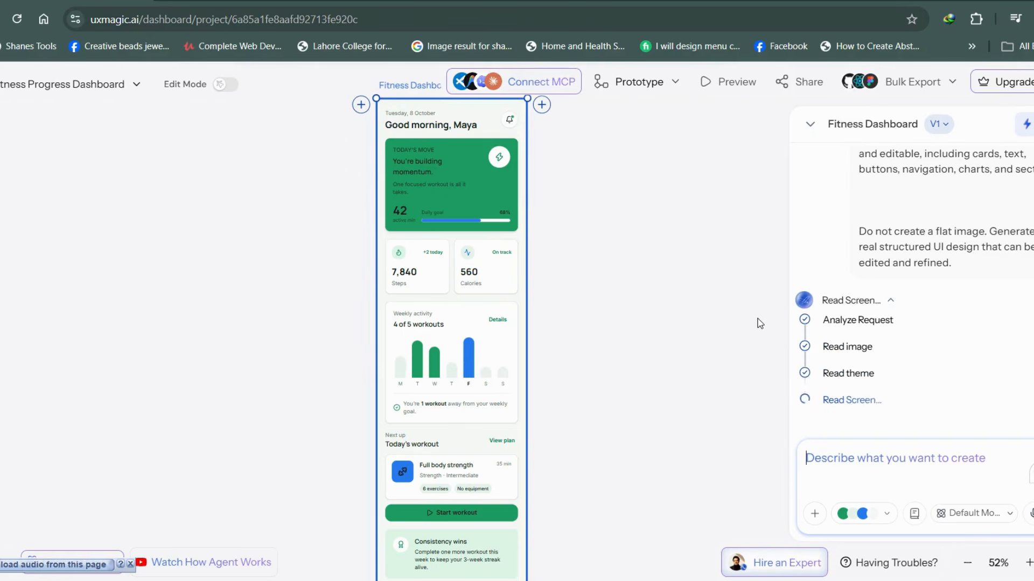
Open a full-page preview of the Fitness Dashboard frame
click(489, 169)
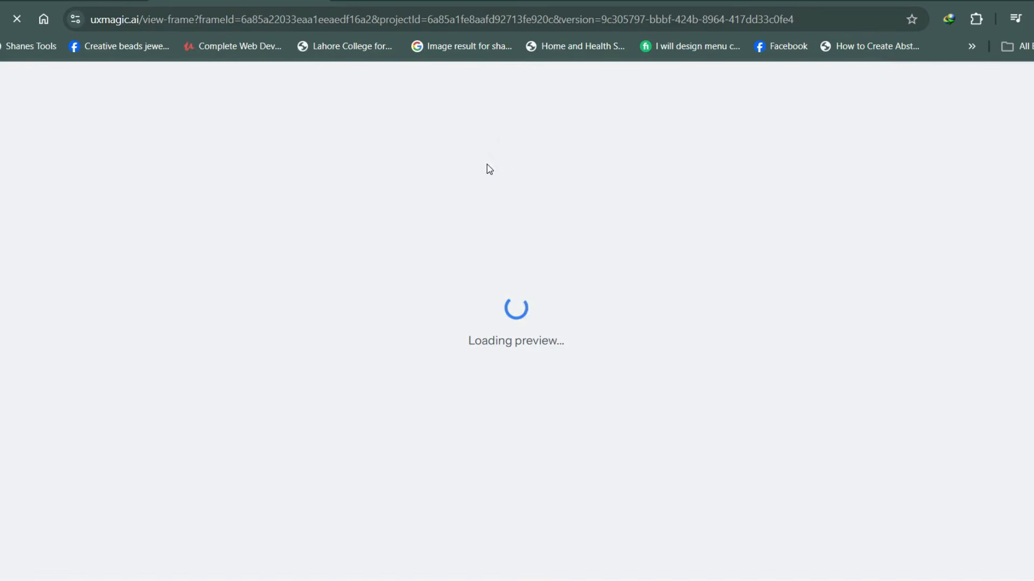
scroll(593, 316, down, 8)
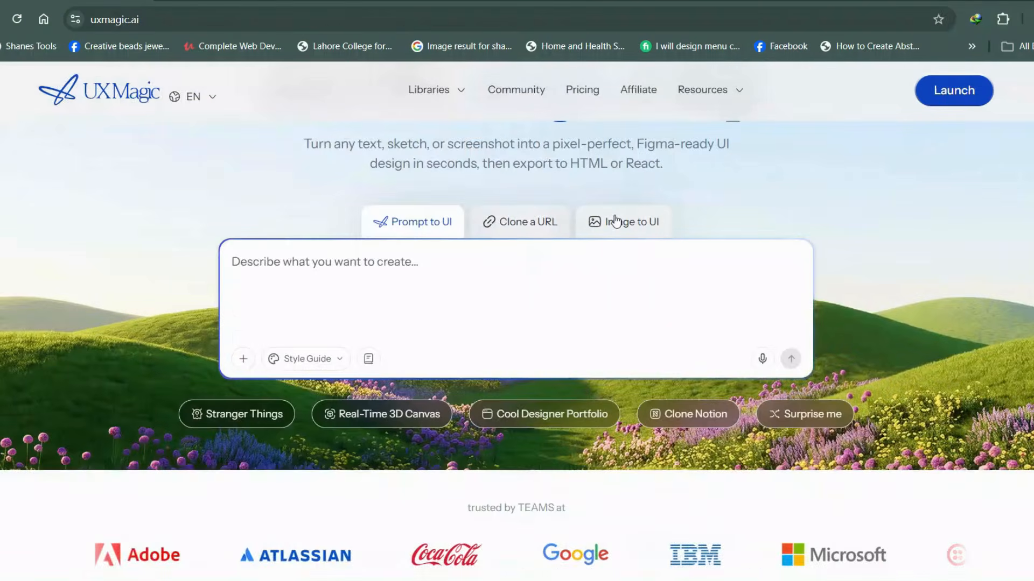
On the UXMagic homepage, add "ChatGPT Image Aug 19, 2026, 07_56_15 PM.png" as the Image to UI source and check its preview
click(611, 222)
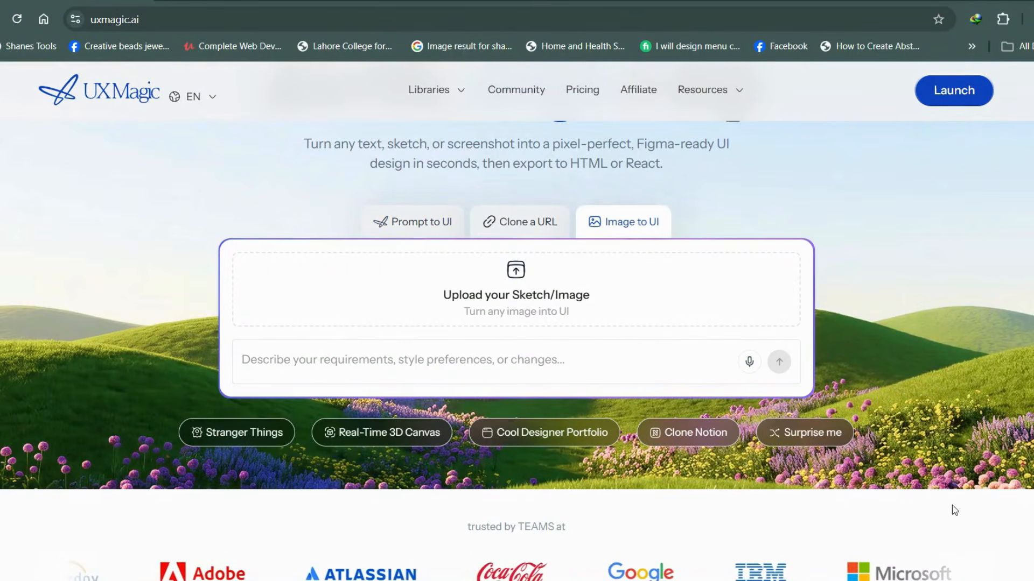
scroll(662, 503, down, 7)
scroll(662, 500, up, 7)
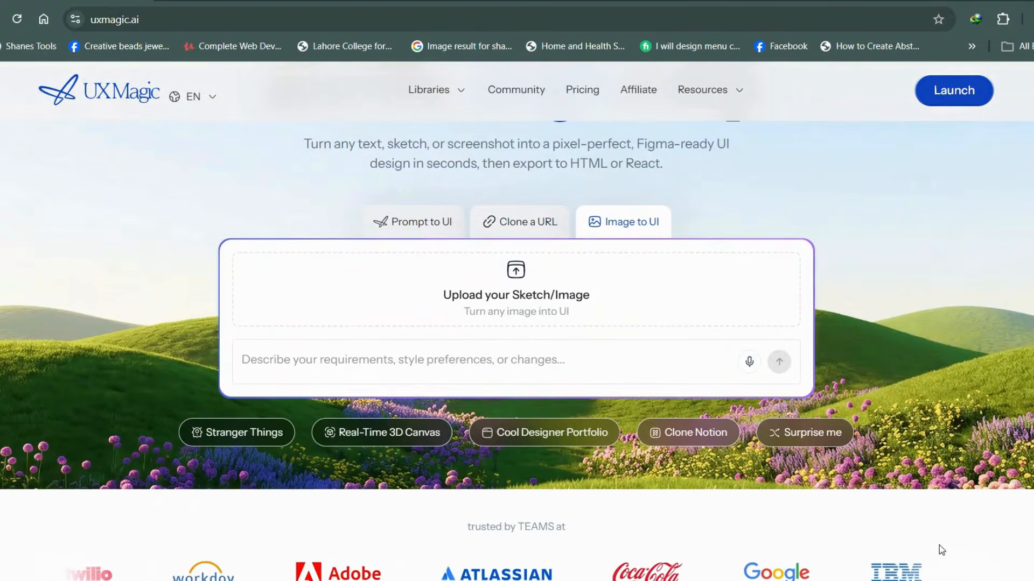
key(ctrl+v)
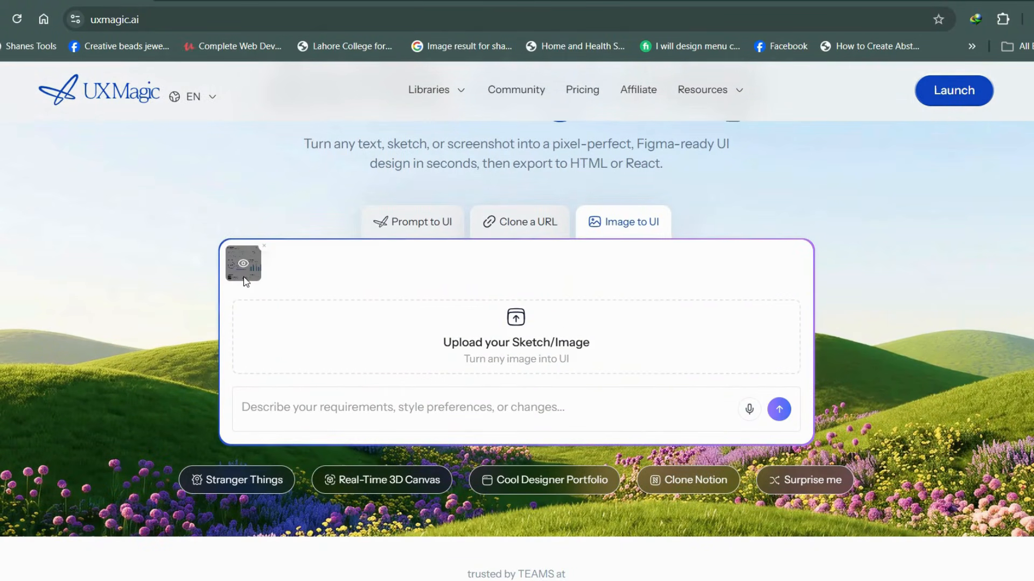
click(243, 265)
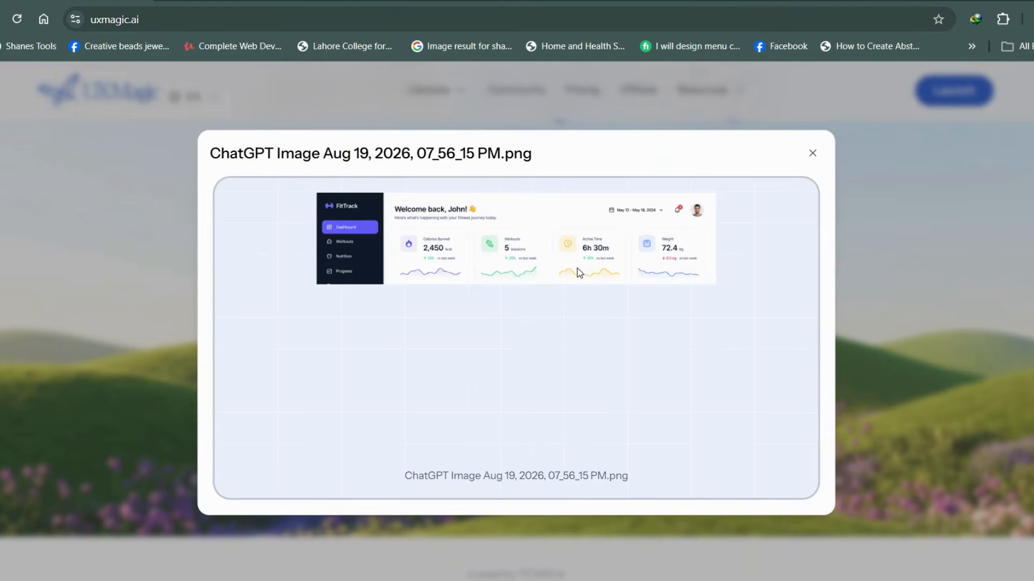
click(813, 154)
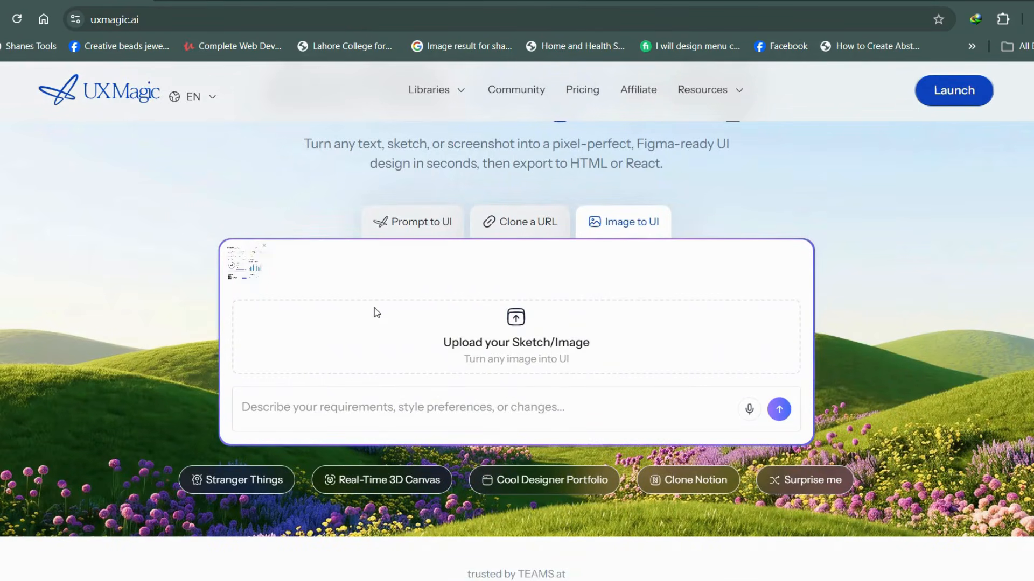
Generate the UI from the attached image with a prompt beginning "Recreate this fitness dashboard as a fully editable, responsive UI", and inspect the result
click(425, 398)
key(ctrl+v)
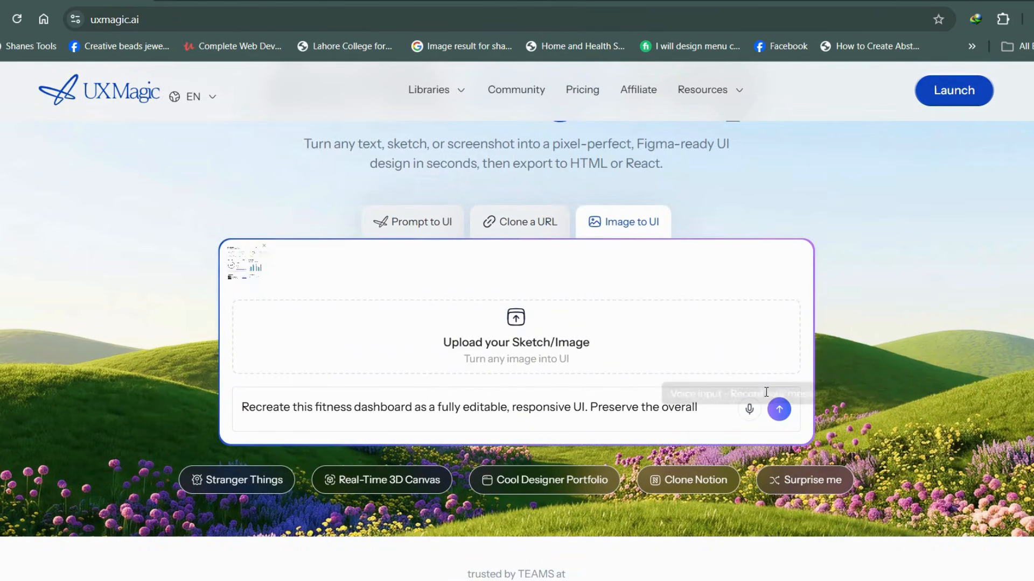
click(779, 410)
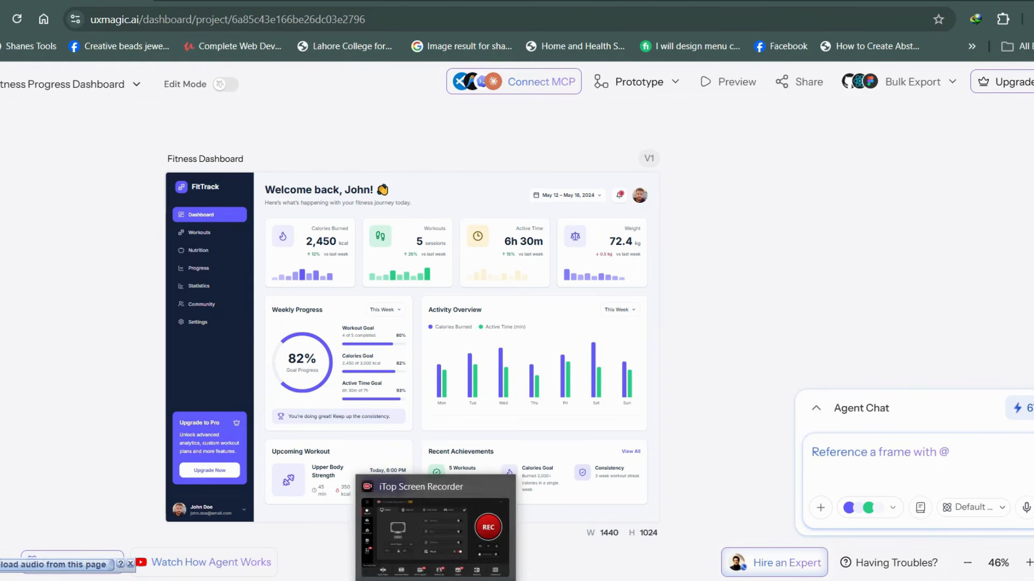
scroll(21, 358, up, 5)
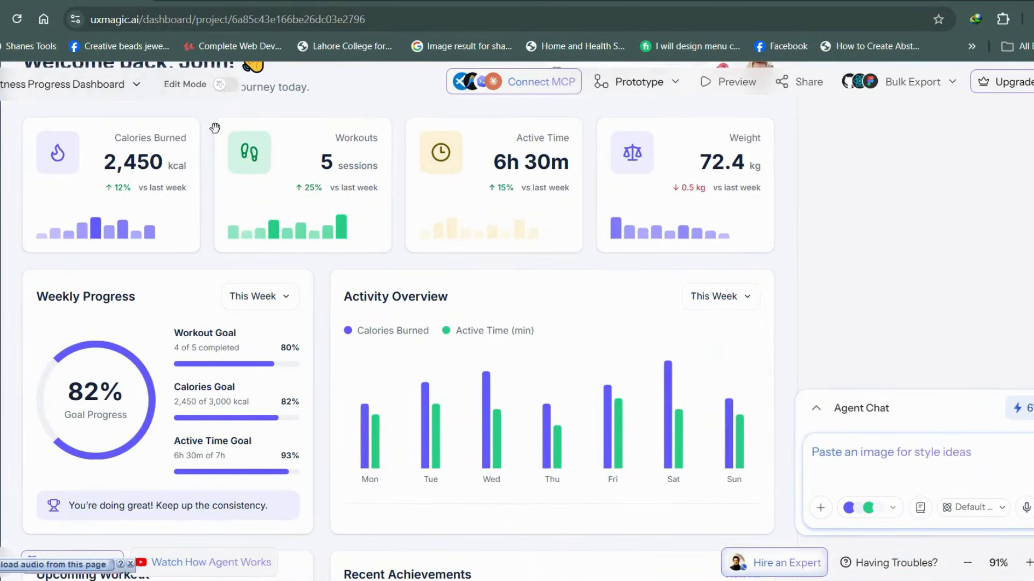
Turn on Edit Mode for the fitness project and select the Fitness Dashboard frame for editing
drag(215, 129, 435, 314)
drag(450, 354, 355, 139)
drag(369, 374, 396, 279)
scroll(396, 280, up, 4)
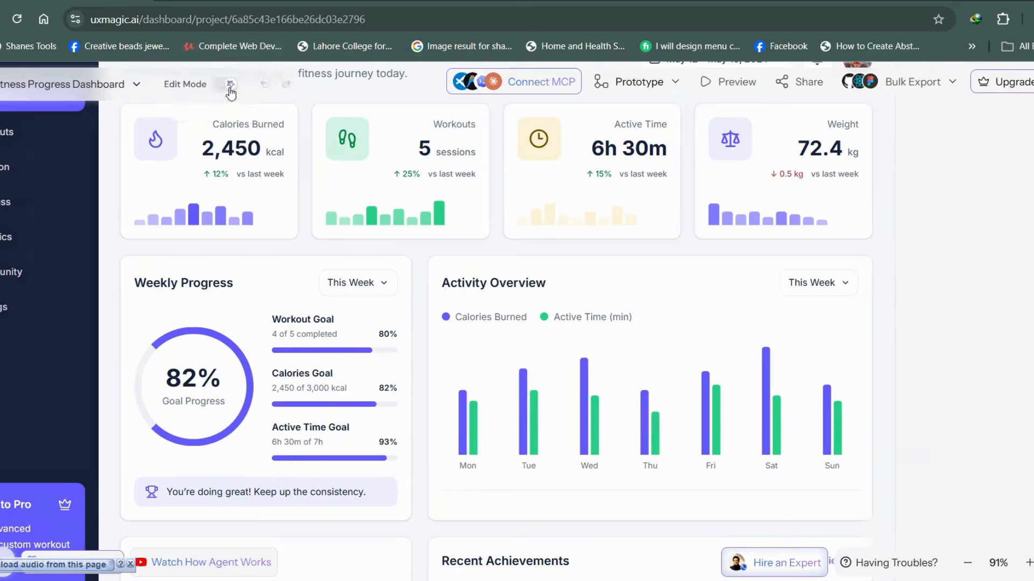
click(226, 84)
drag(262, 237, 415, 451)
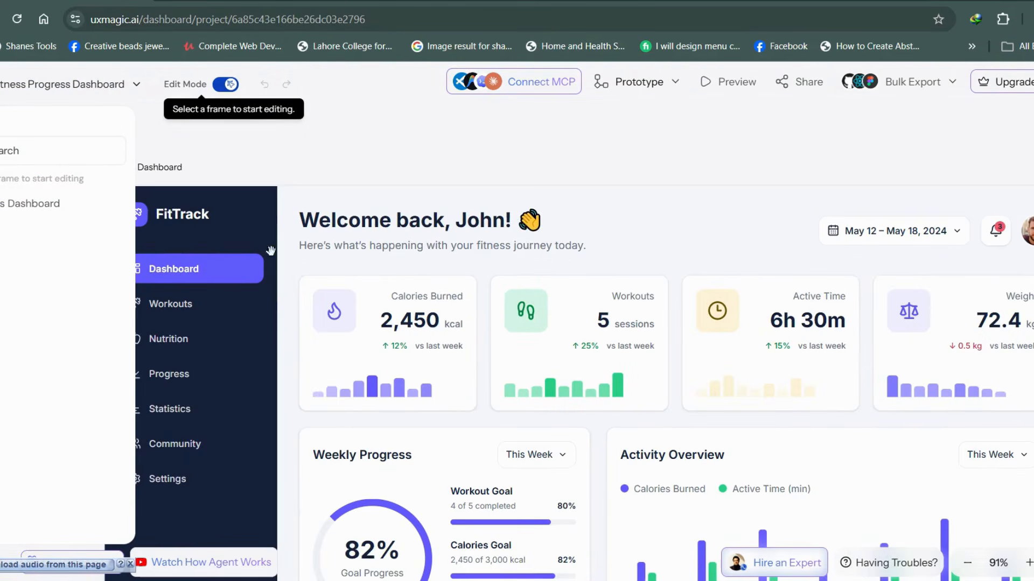
click(21, 210)
Change the FitTrack logo text at the head of the dashboard's sidebar to "Fitness Track"
click(291, 171)
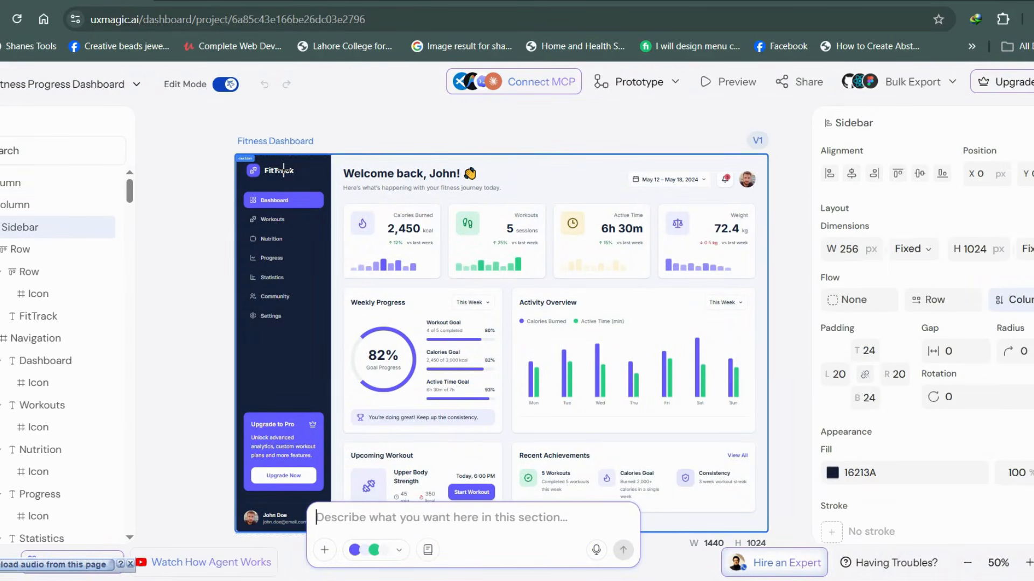
double_click(284, 171)
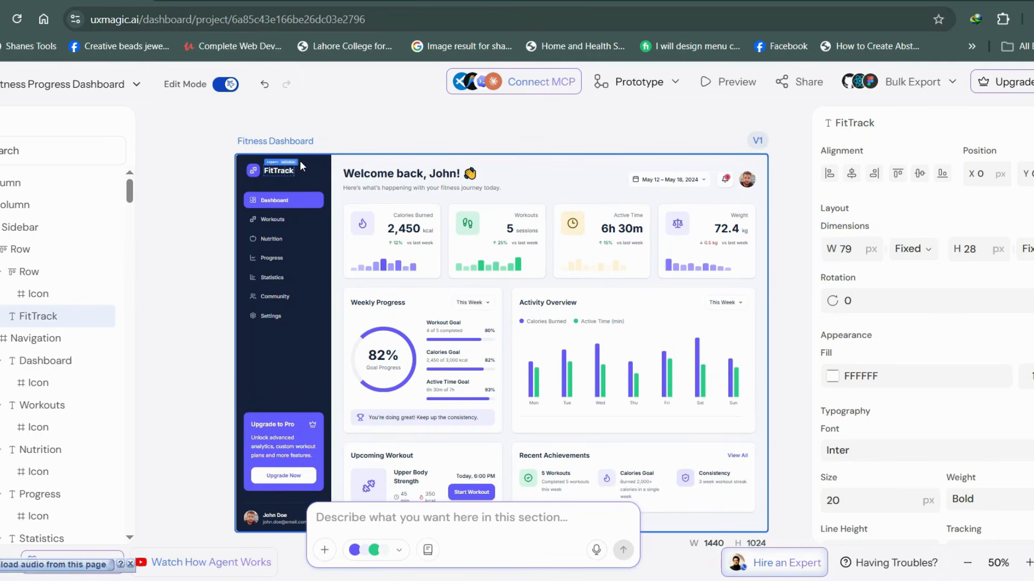
key(BackSpace)
key(BackSpace)
Try a different text fill colour on the sidebar's Dashboard item and return it to white
click(279, 202)
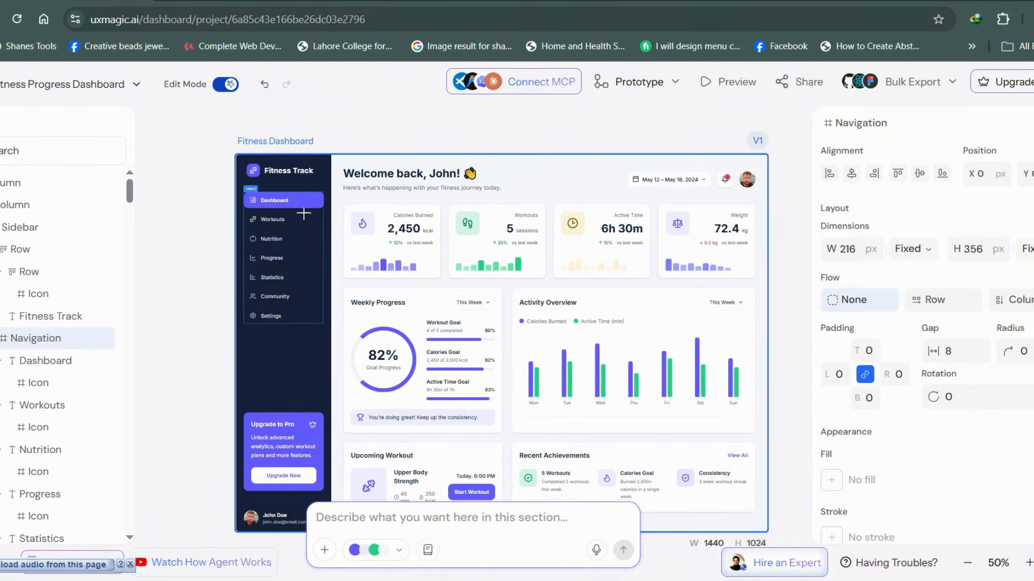
click(304, 207)
scroll(832, 324, down, 2)
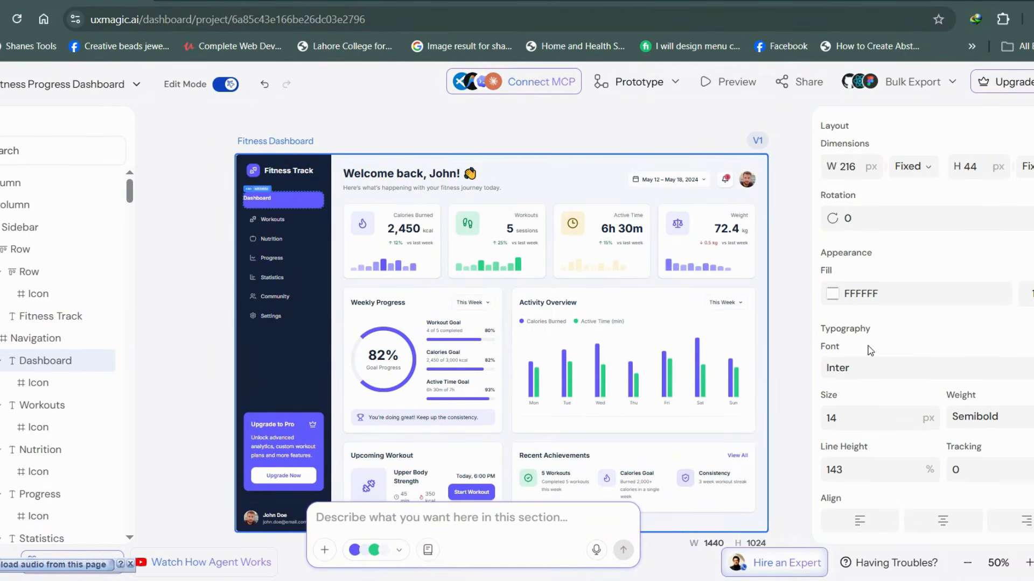
scroll(870, 351, up, 2)
click(832, 377)
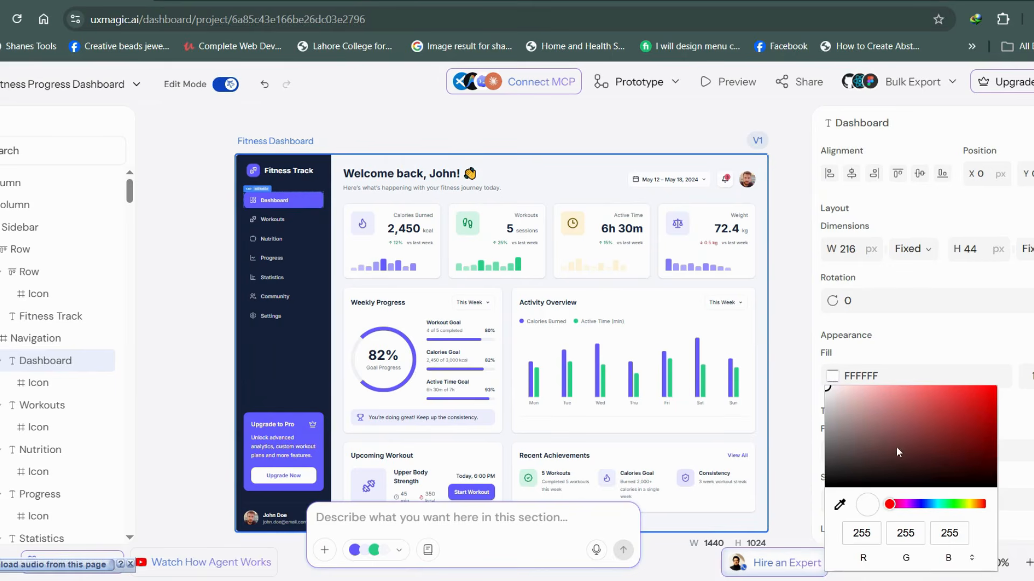
drag(896, 452, 827, 464)
drag(829, 398, 821, 373)
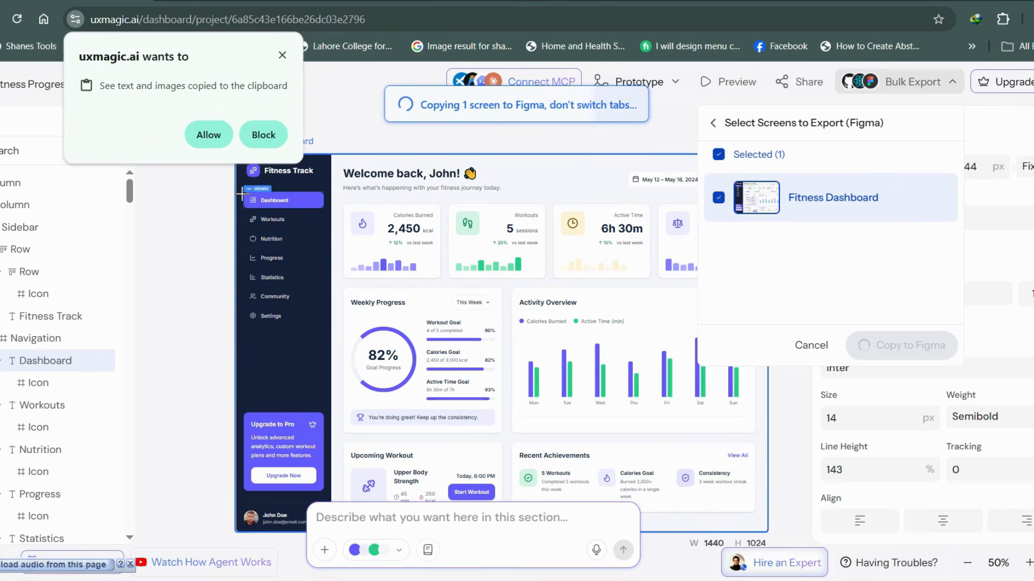
Allow clipboard access for copying the Fitness Dashboard screen, switch to Figma and paste it onto the canvas
click(210, 134)
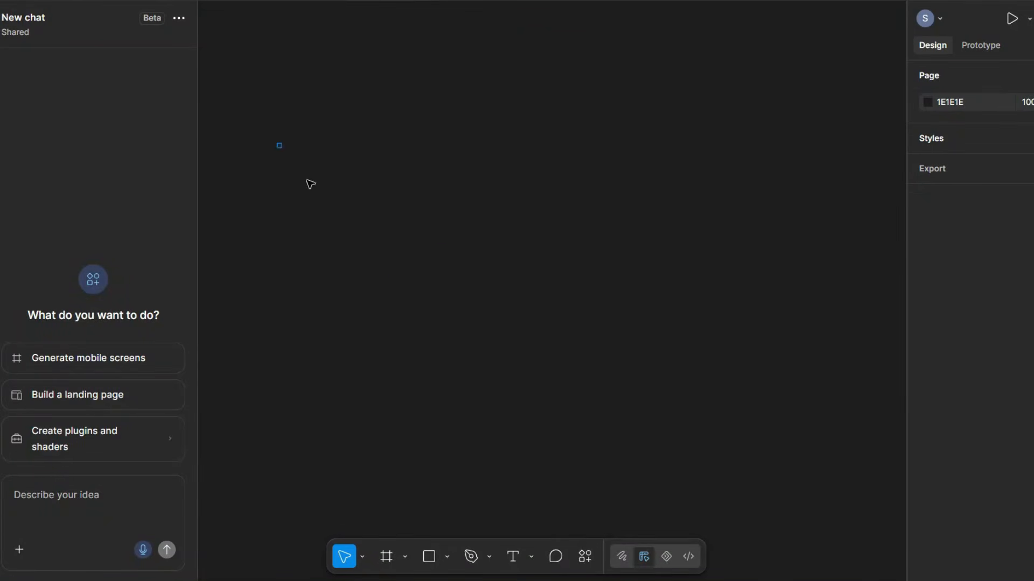
key(ctrl+v)
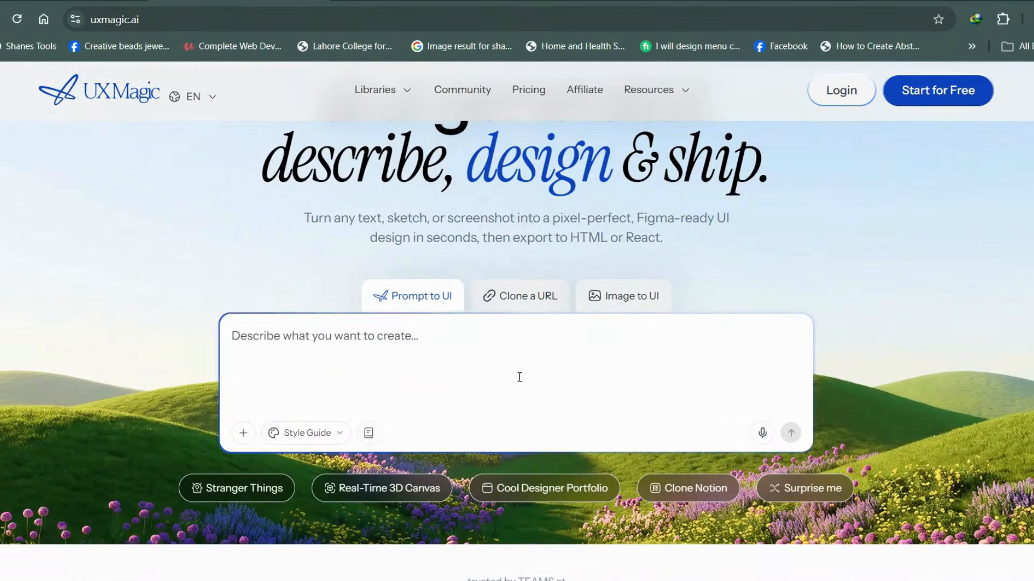
click(538, 305)
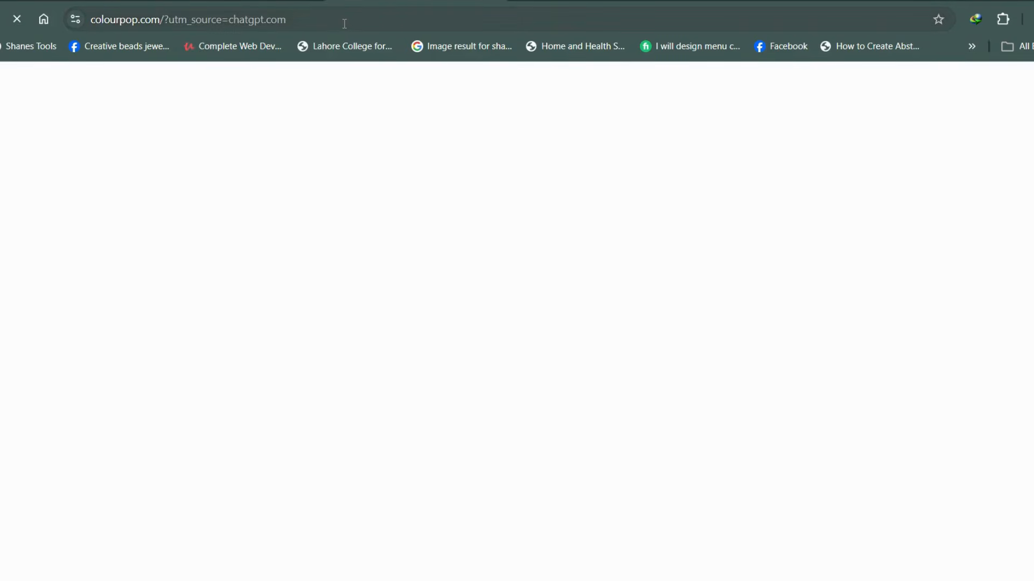
click(345, 23)
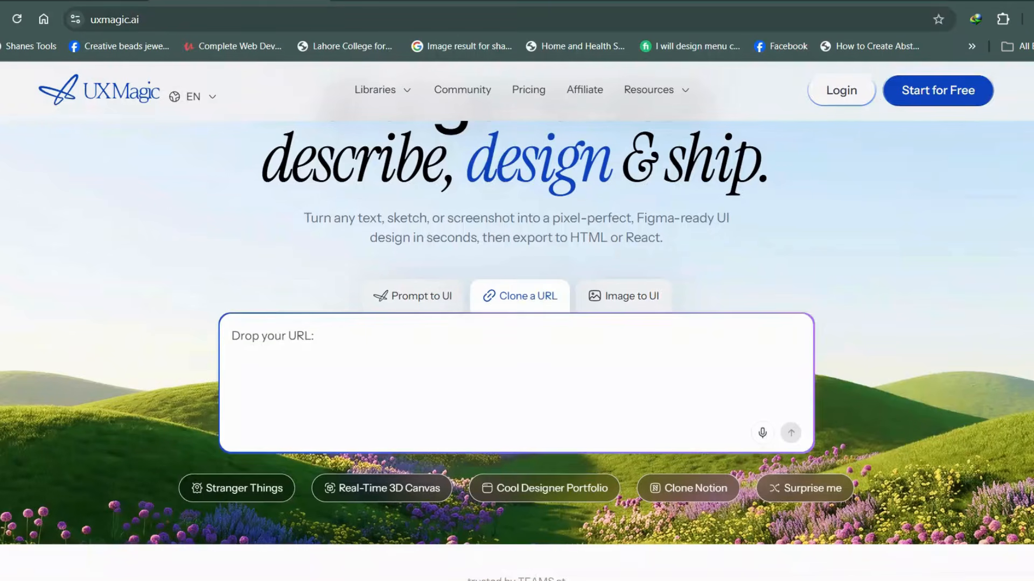
click(332, 369)
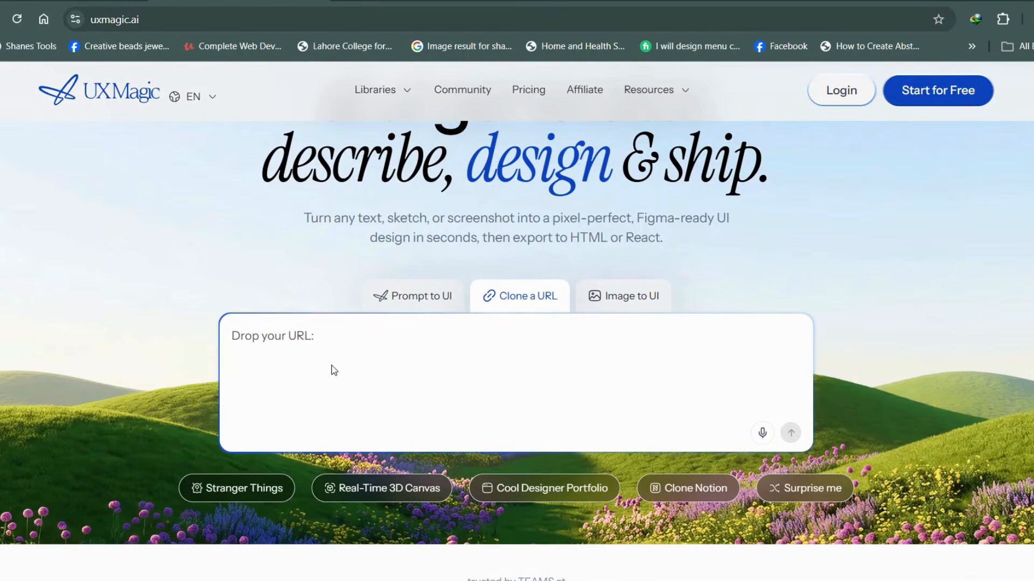
key(ctrl+v)
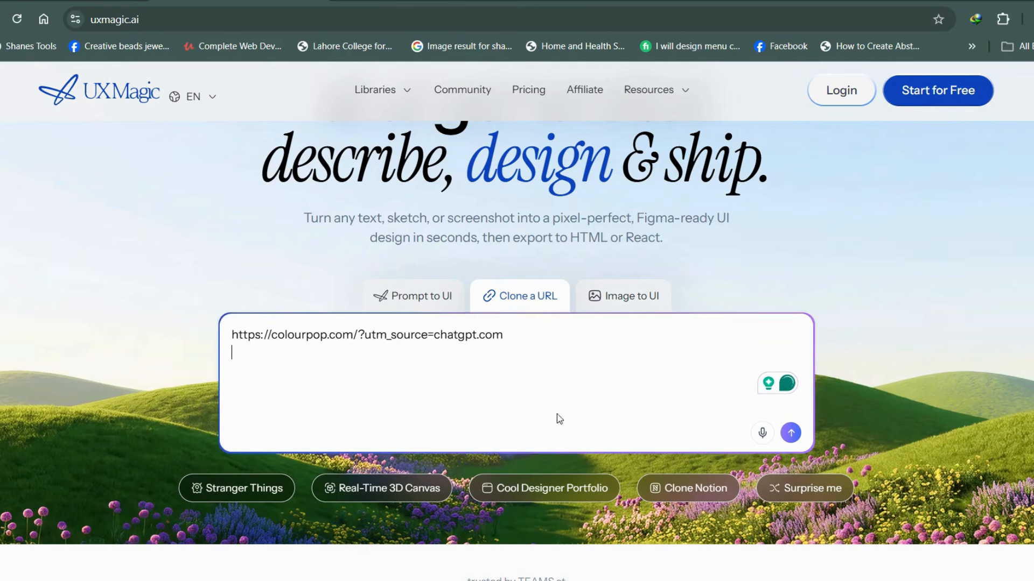
key(ctrl+v)
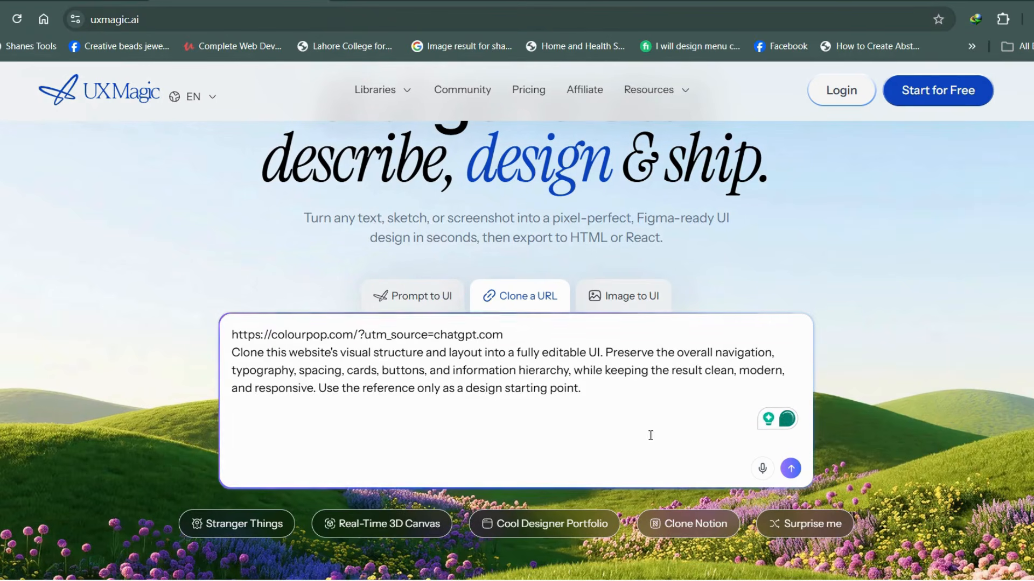
click(791, 470)
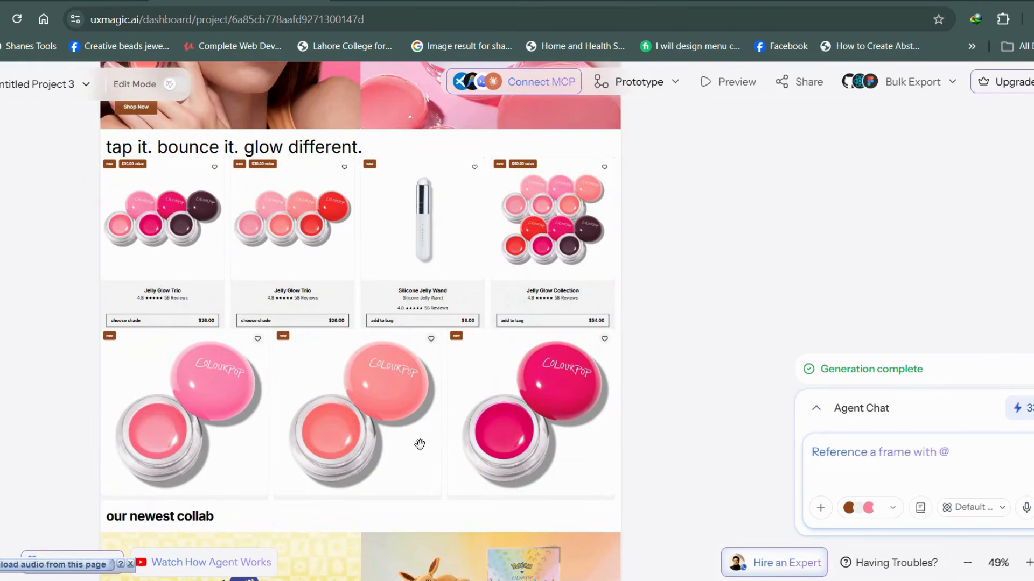
Inspect the generated ColourPop page down to its footer and turn on Edit Mode for it
scroll(420, 444, down, 8)
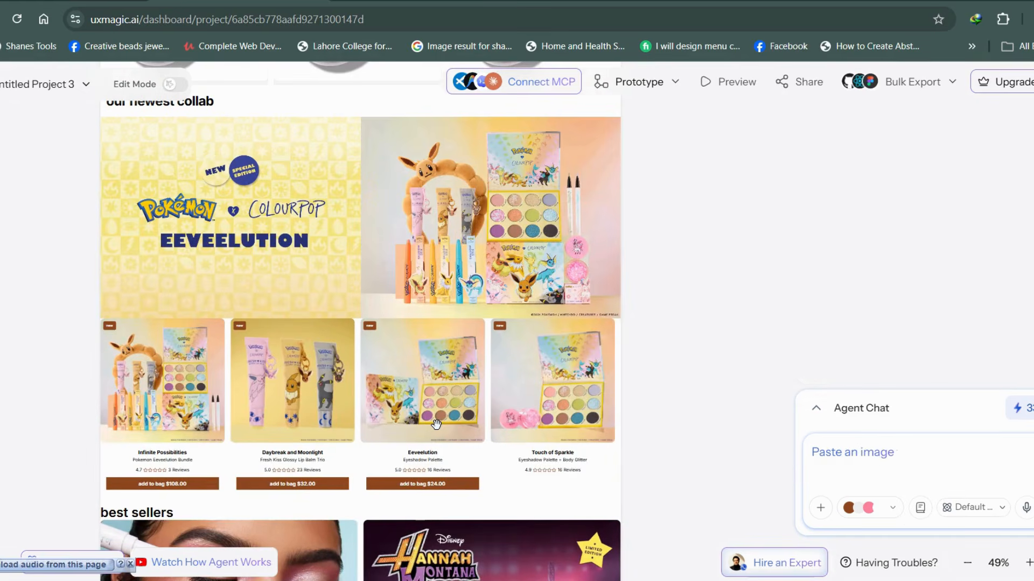
scroll(436, 425, down, 14)
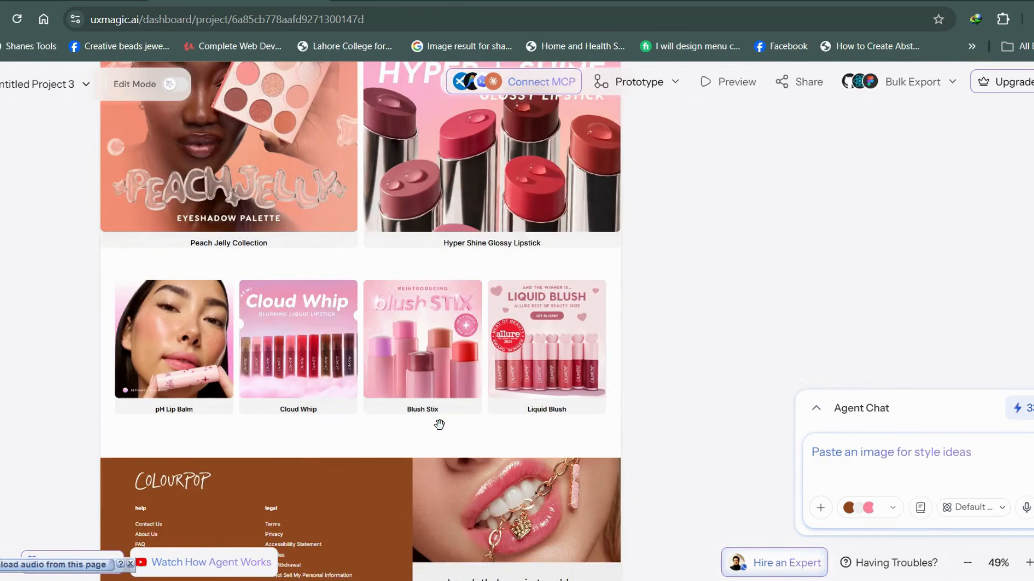
scroll(439, 425, down, 5)
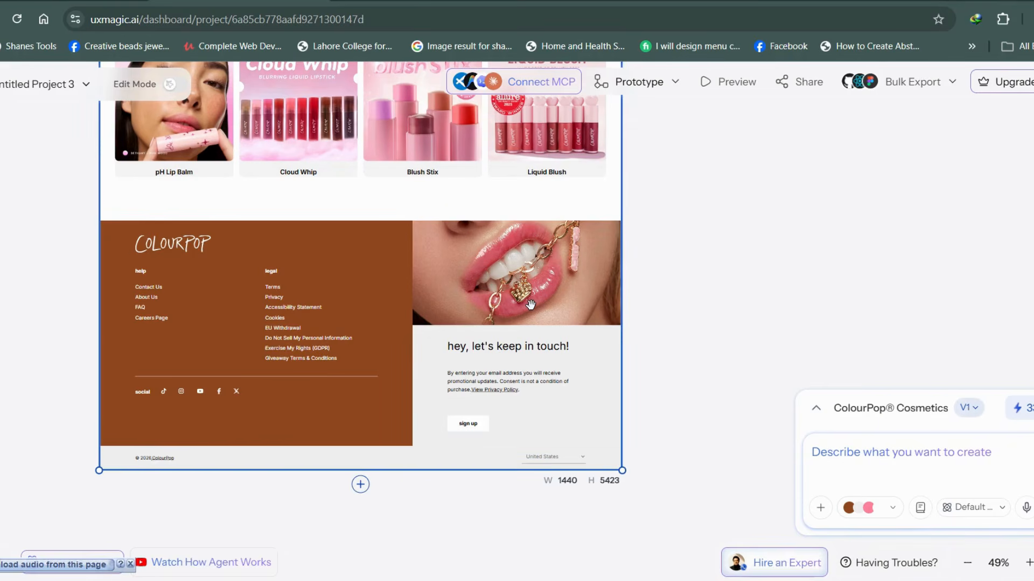
scroll(531, 305, up, 6)
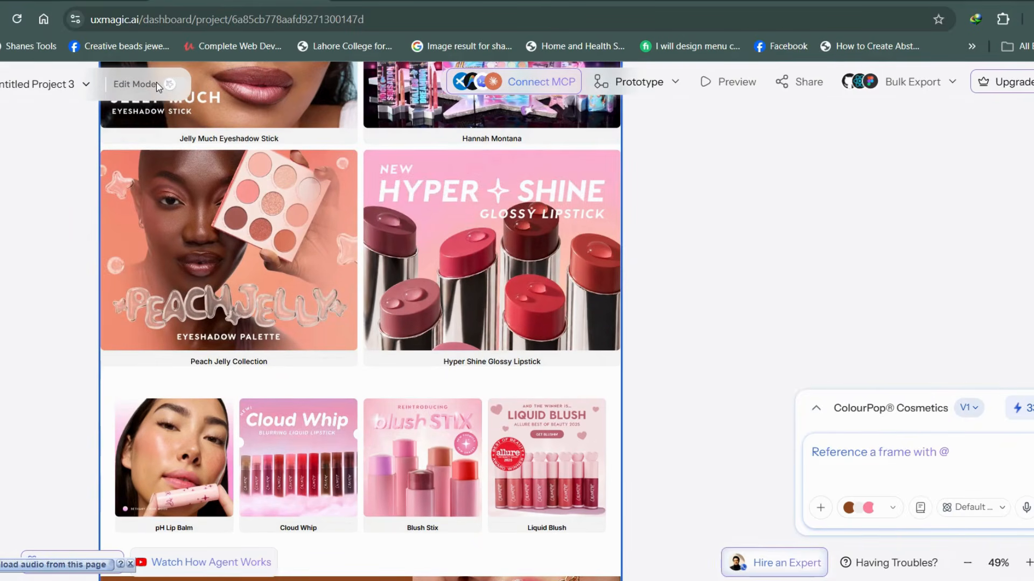
click(170, 86)
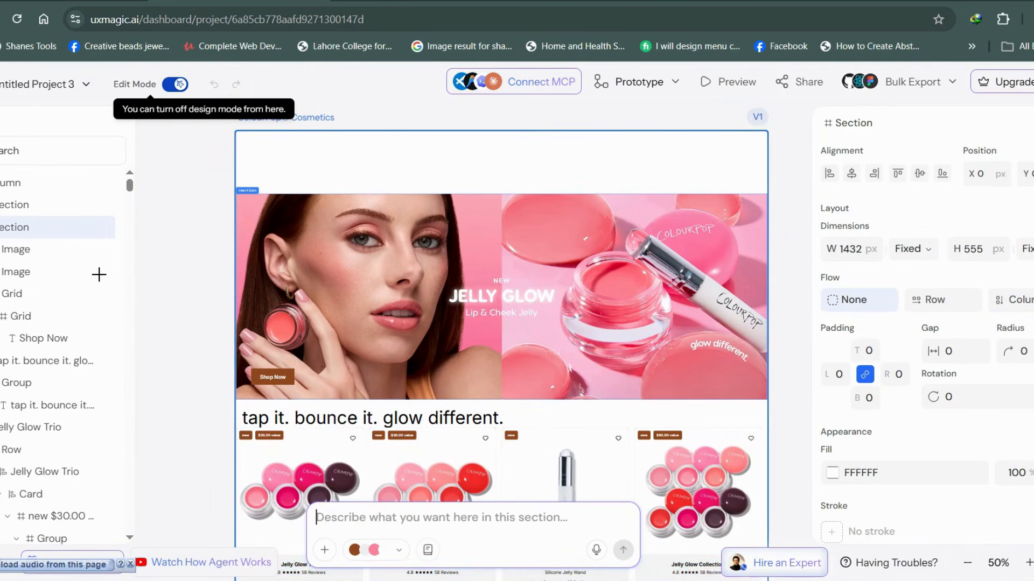
Hide and show the first Image layer of the Jelly Glow hero section, and open its image replacement
click(21, 253)
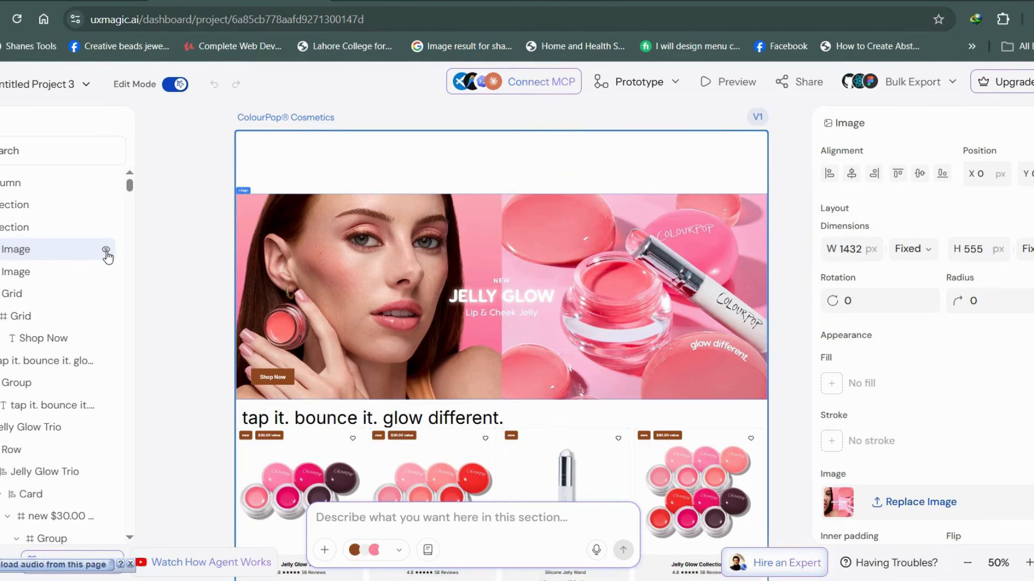
click(106, 251)
click(106, 251)
click(922, 503)
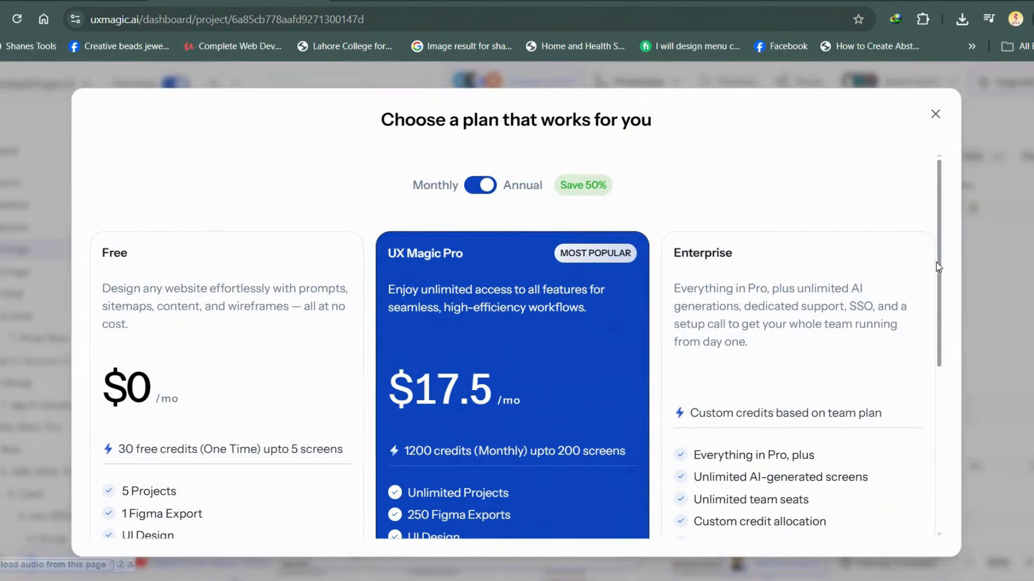
Compare the Free, UX Magic Pro and Enterprise plans under annual and monthly billing
drag(939, 268, 927, 202)
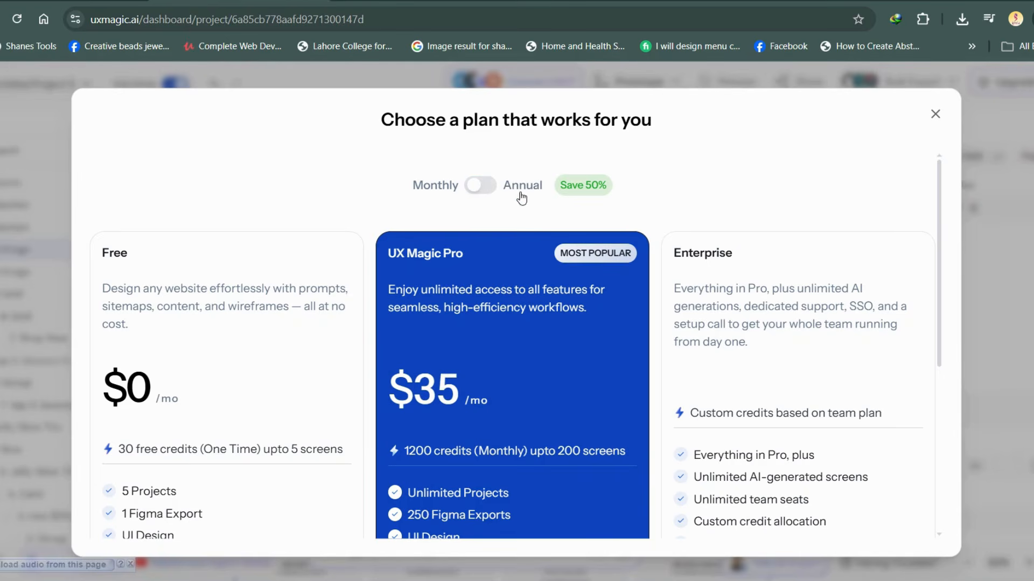
drag(938, 222, 891, 206)
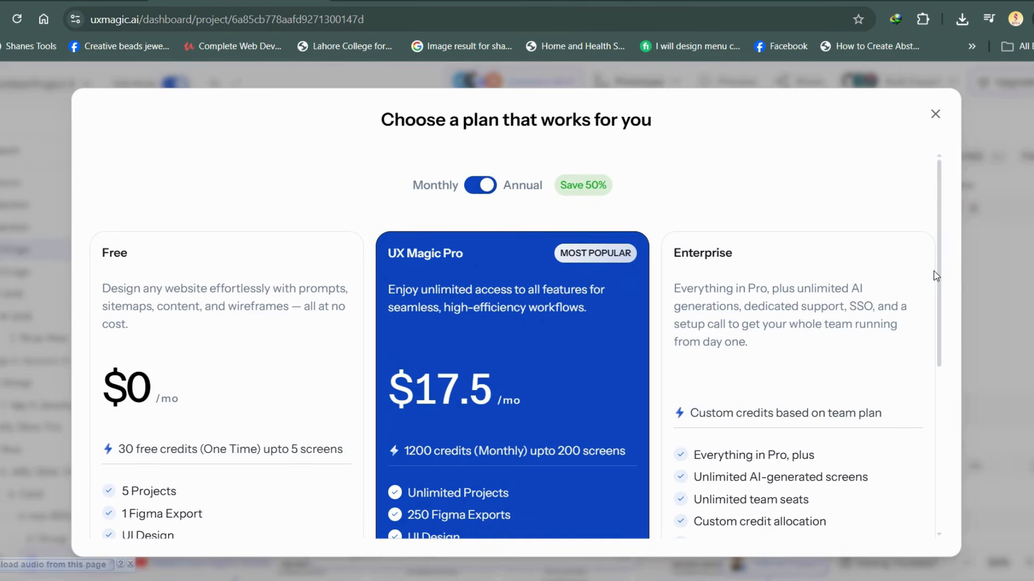
drag(935, 293, 926, 475)
click(876, 492)
drag(941, 356, 933, 527)
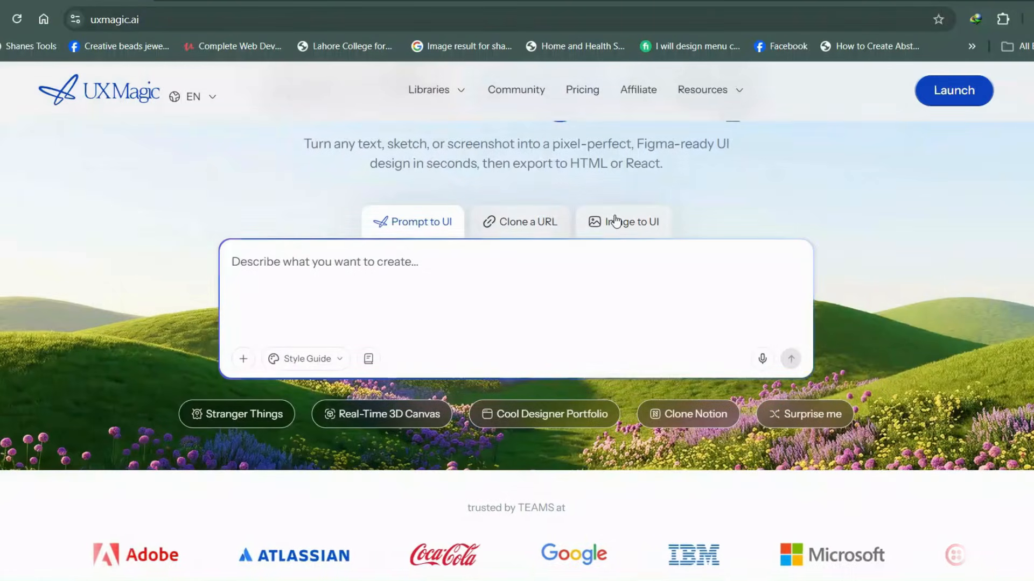
Upload "ChatGPT Image Aug 19, 2026, 07_56_15 PM.png" for Image to UI on the UXMagic homepage, and view its preview
click(615, 221)
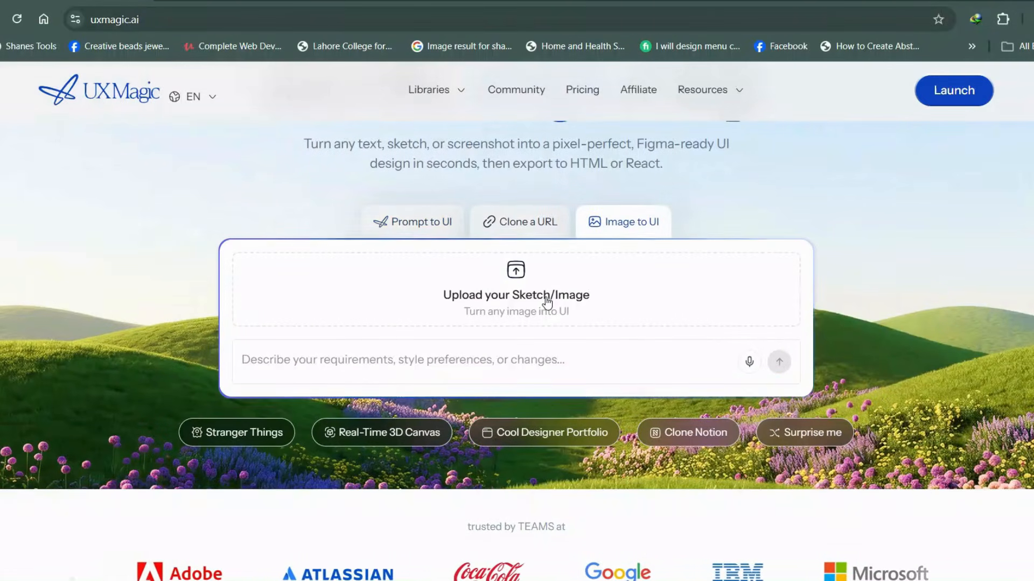
scroll(664, 504, down, 6)
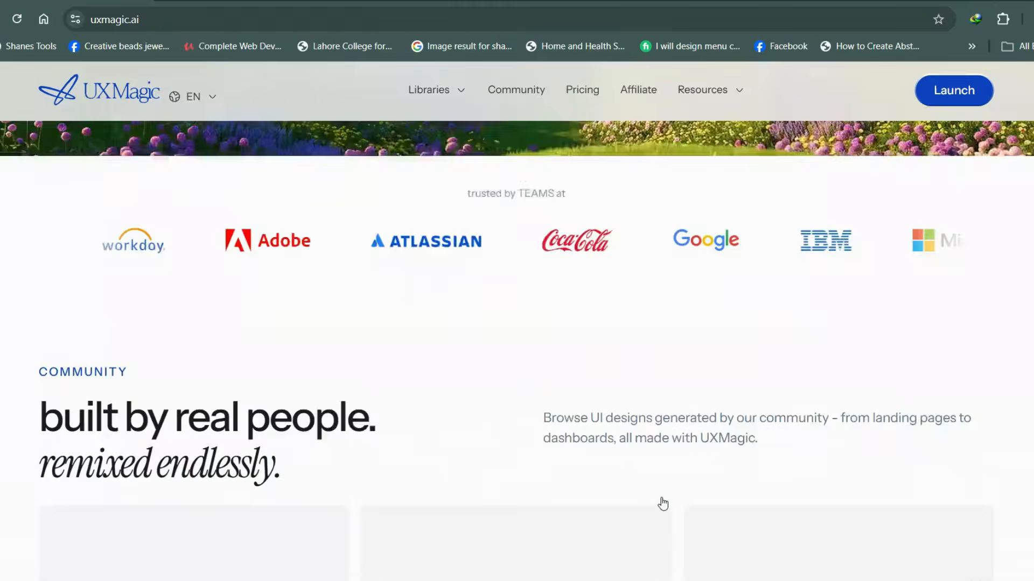
scroll(662, 501, up, 6)
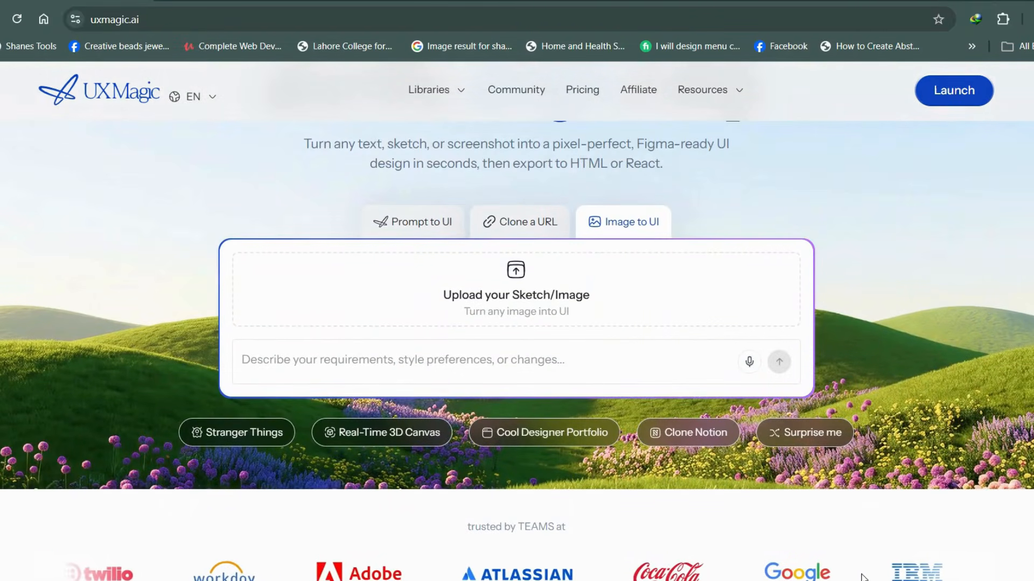
key(ctrl+v)
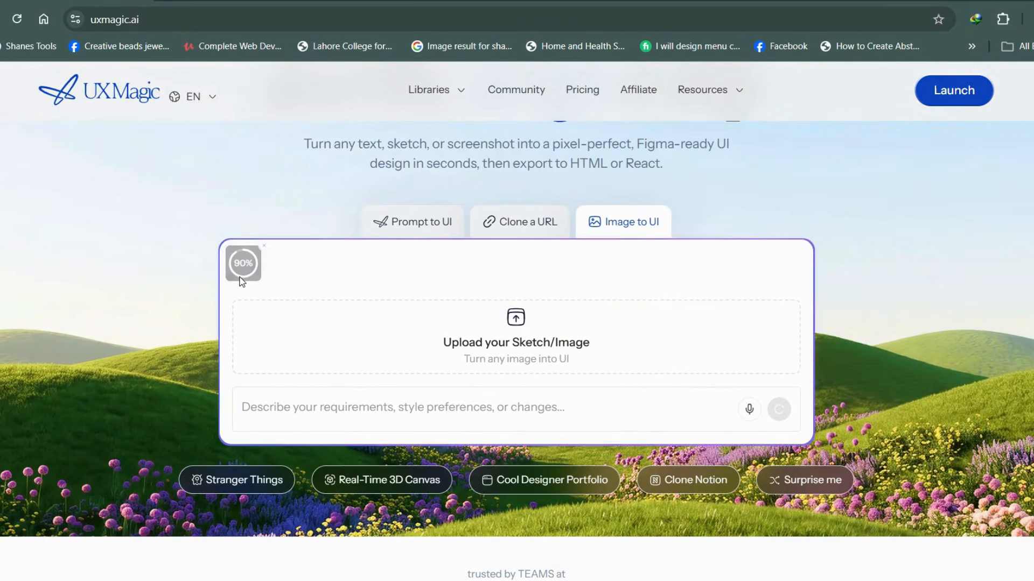
click(243, 264)
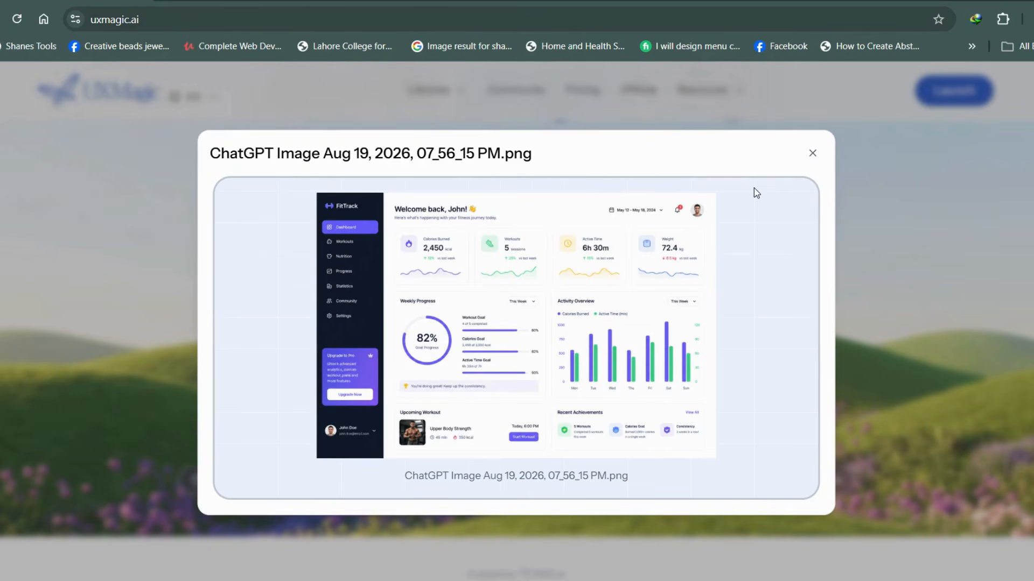
click(812, 155)
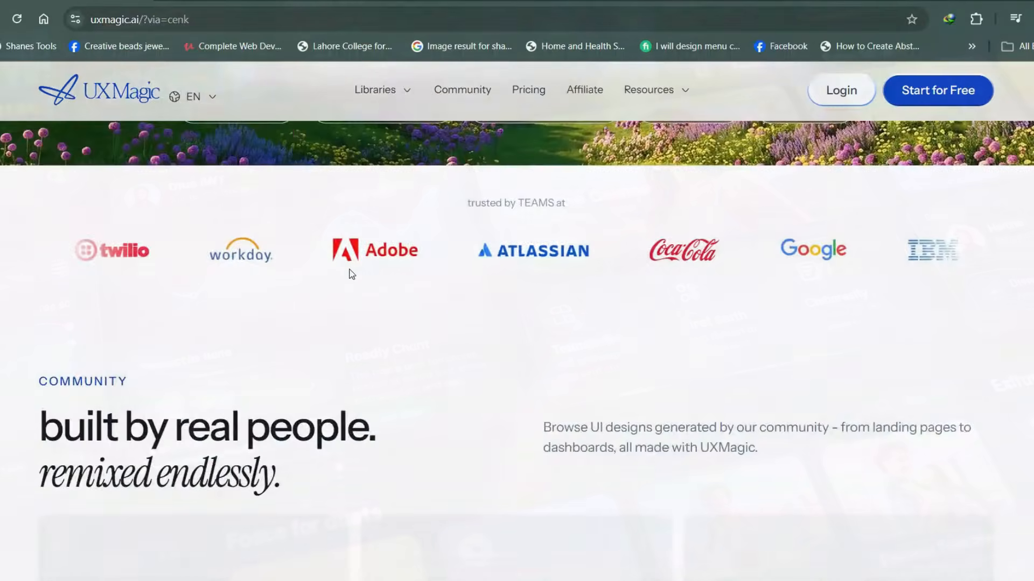
Browse the homepage's community design gallery and continue to the landing page style demo
scroll(349, 272, down, 8)
scroll(351, 275, down, 2)
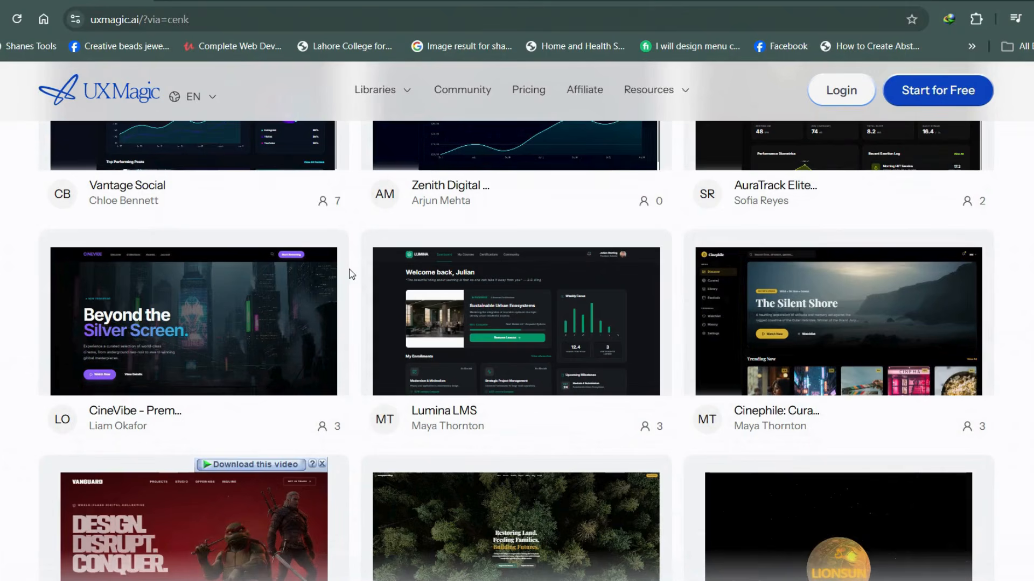
scroll(350, 274, down, 4)
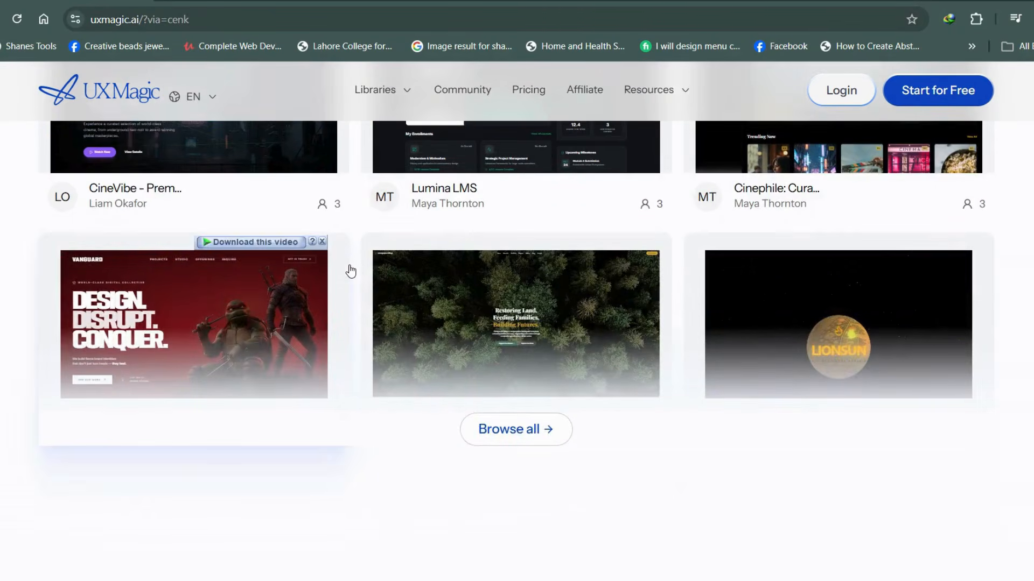
scroll(350, 271, down, 5)
scroll(350, 271, down, 5)
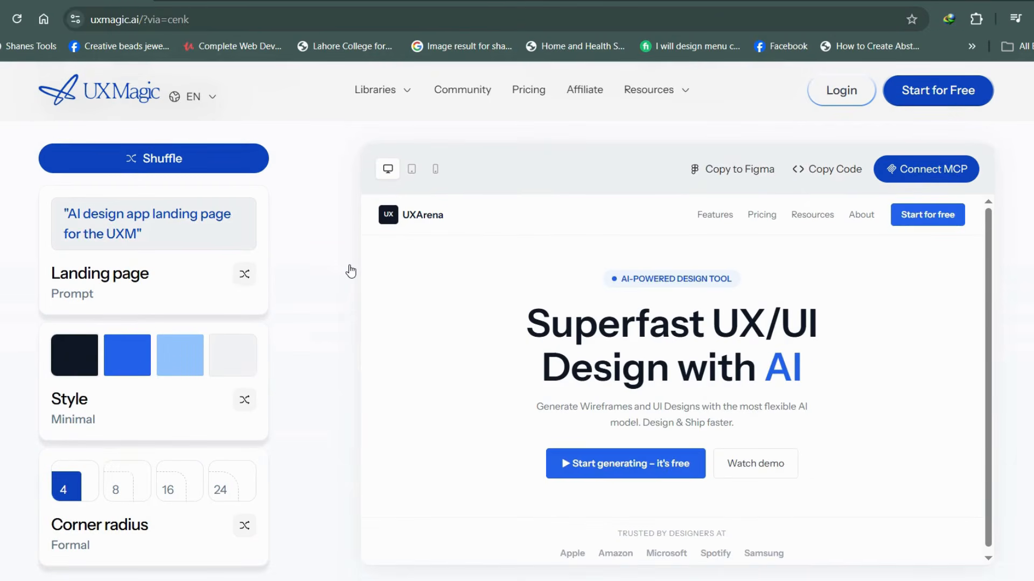
Examine the homepage's feature showcase, covering prompt refinement, element editing, code output, website cloning, sketch conversion, Figma import, MCP deployment and export
scroll(351, 272, down, 14)
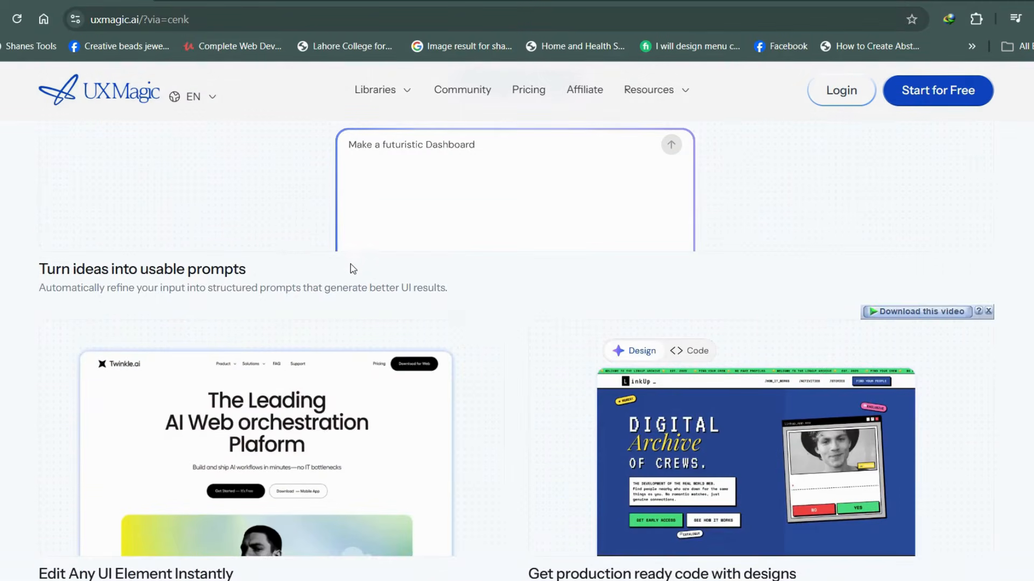
scroll(353, 269, down, 5)
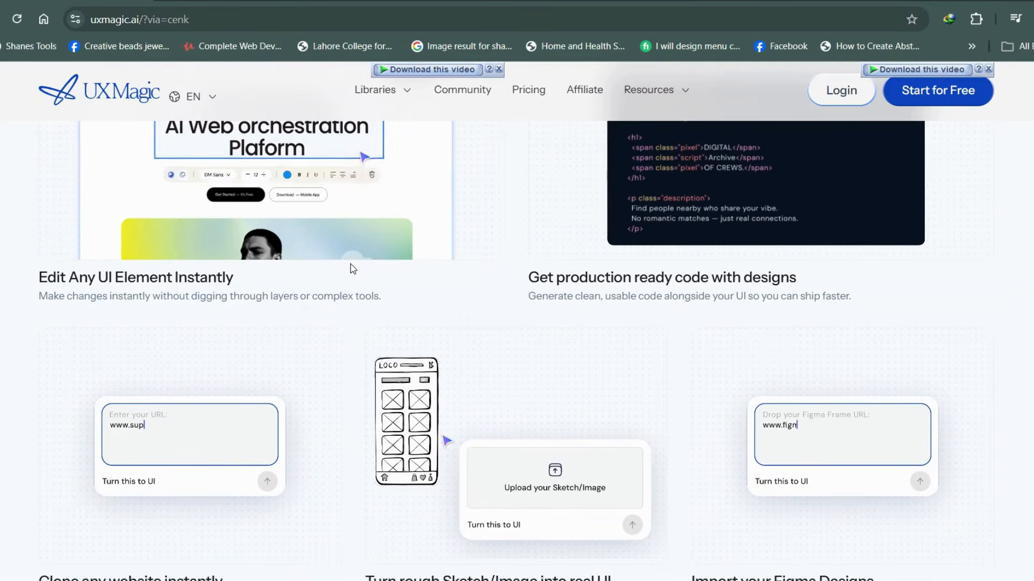
scroll(393, 311, up, 1)
scroll(393, 311, down, 4)
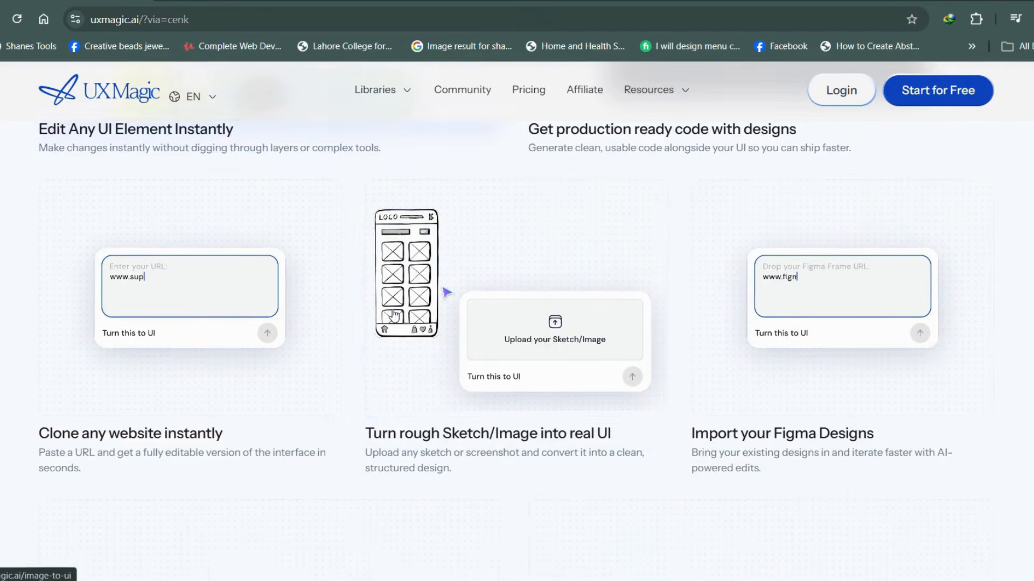
scroll(394, 312, down, 12)
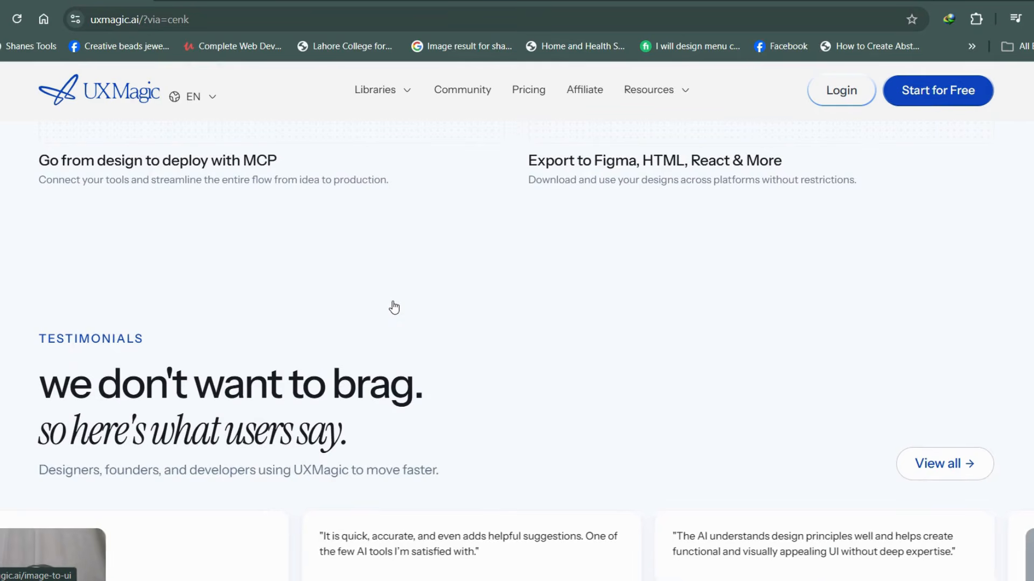
Look through the homepage's user testimonials, usage statistics and short tutorial videos
scroll(394, 307, down, 5)
scroll(393, 306, down, 4)
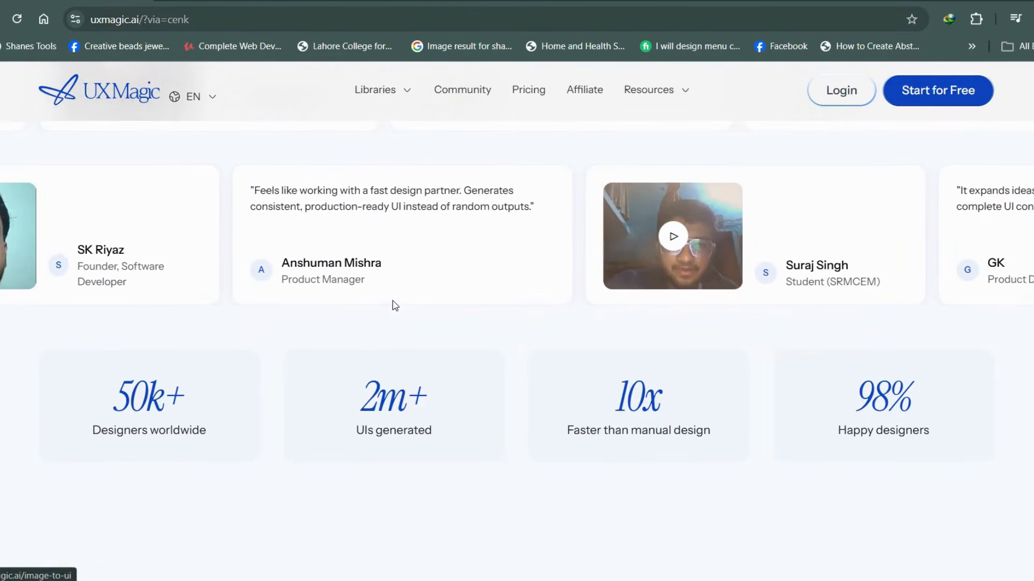
scroll(393, 306, down, 5)
scroll(392, 301, down, 4)
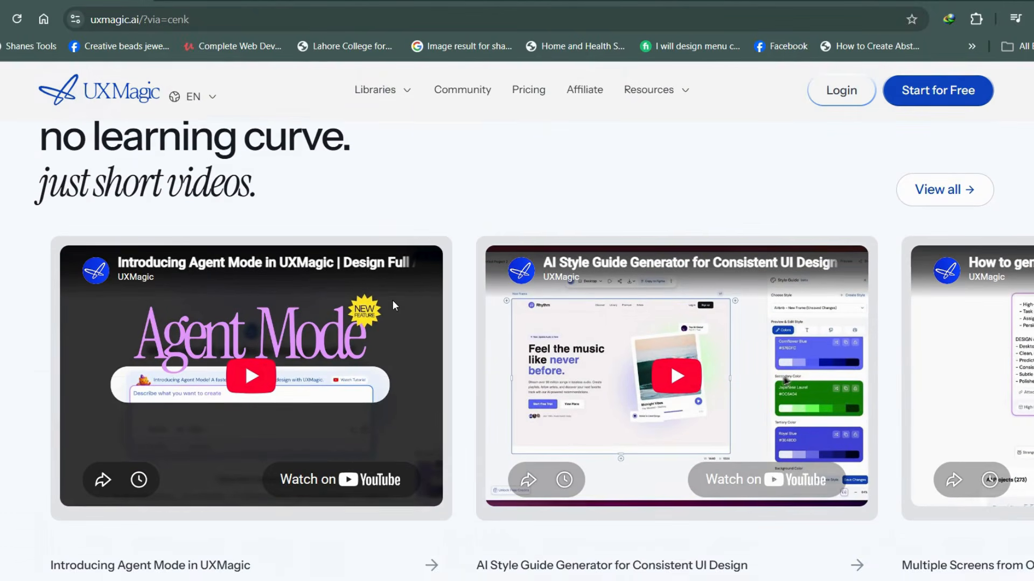
scroll(392, 300, down, 5)
Review the homepage pricing section, comparing the features and credits of the Free, UX Magic Pro and Enterprise plans
scroll(393, 301, down, 15)
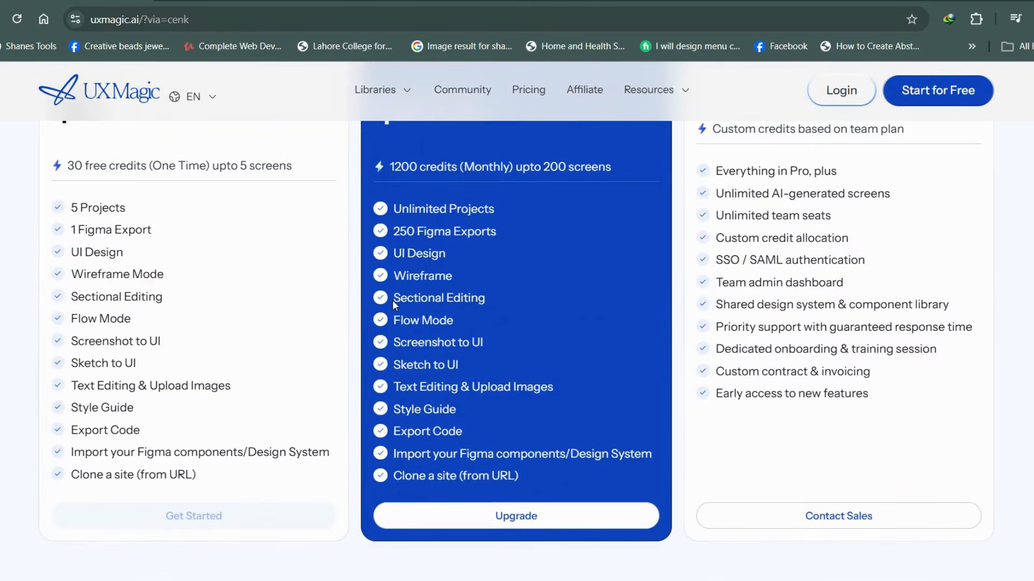
scroll(393, 299, up, 8)
scroll(393, 300, down, 4)
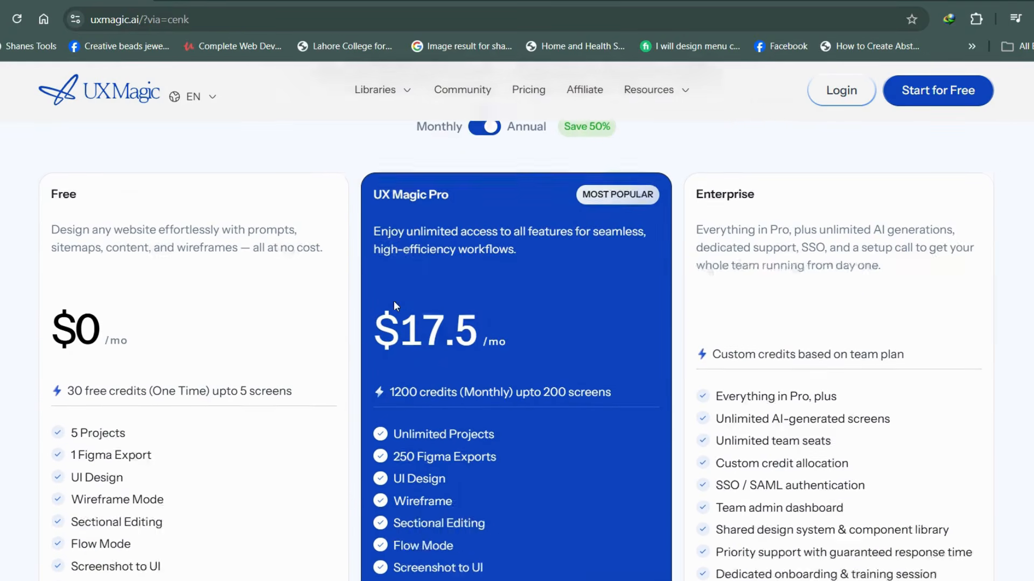
scroll(393, 300, up, 4)
scroll(393, 300, down, 12)
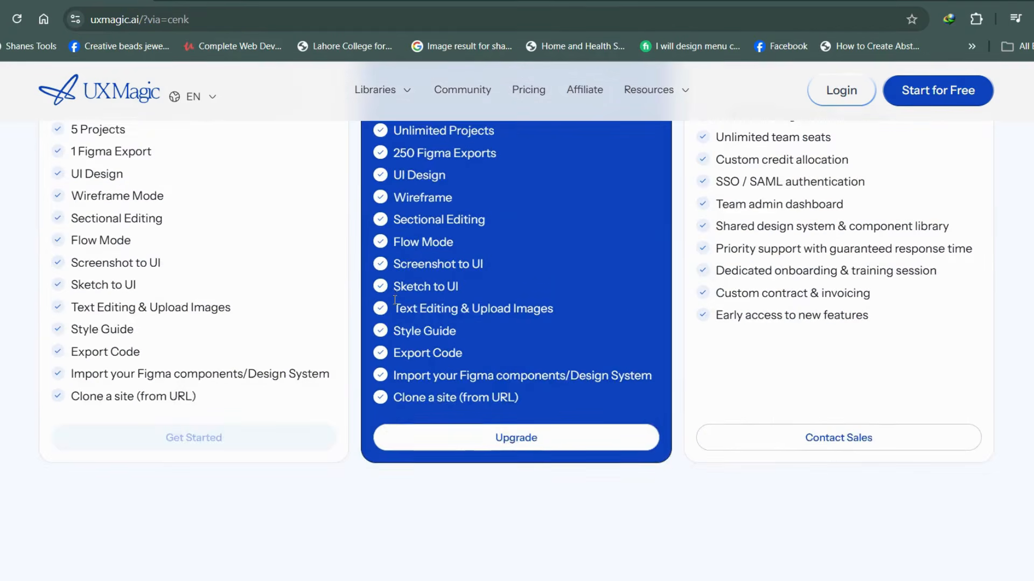
Look over the homepage's FAQ questions and footer links, and return to the prompt area near the start of the page
scroll(397, 301, down, 14)
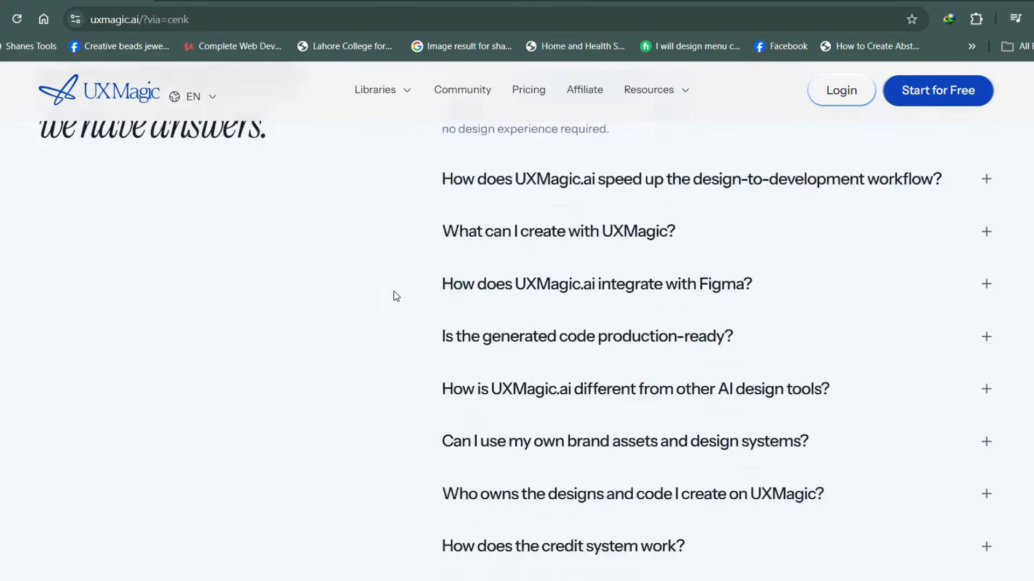
scroll(398, 294, down, 20)
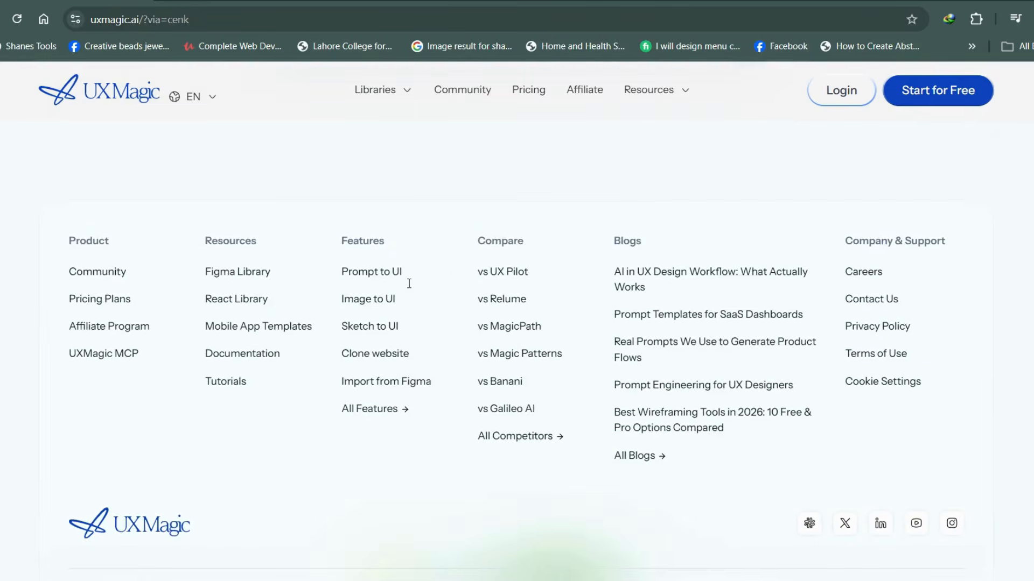
scroll(409, 284, up, 15)
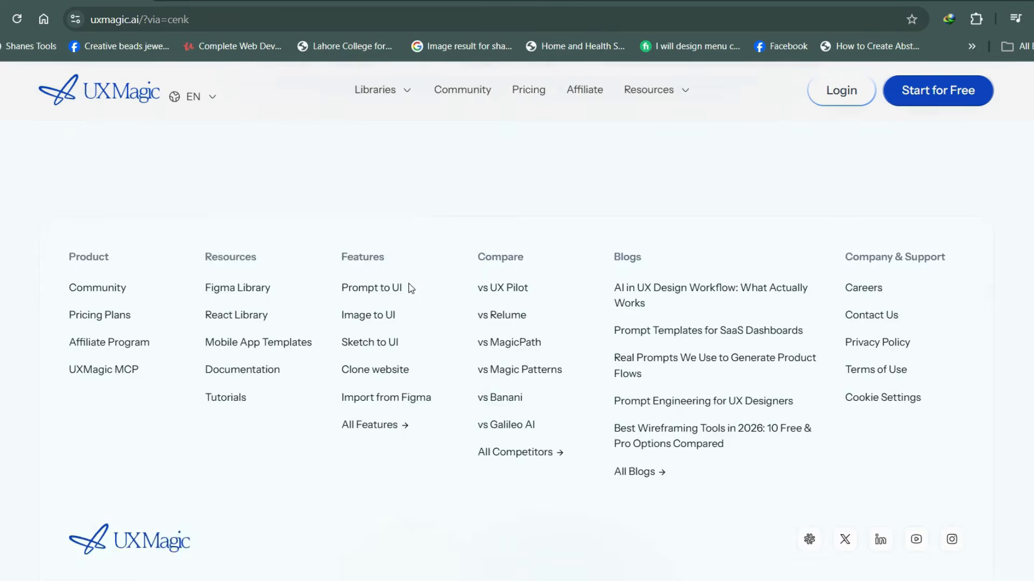
scroll(411, 289, up, 20)
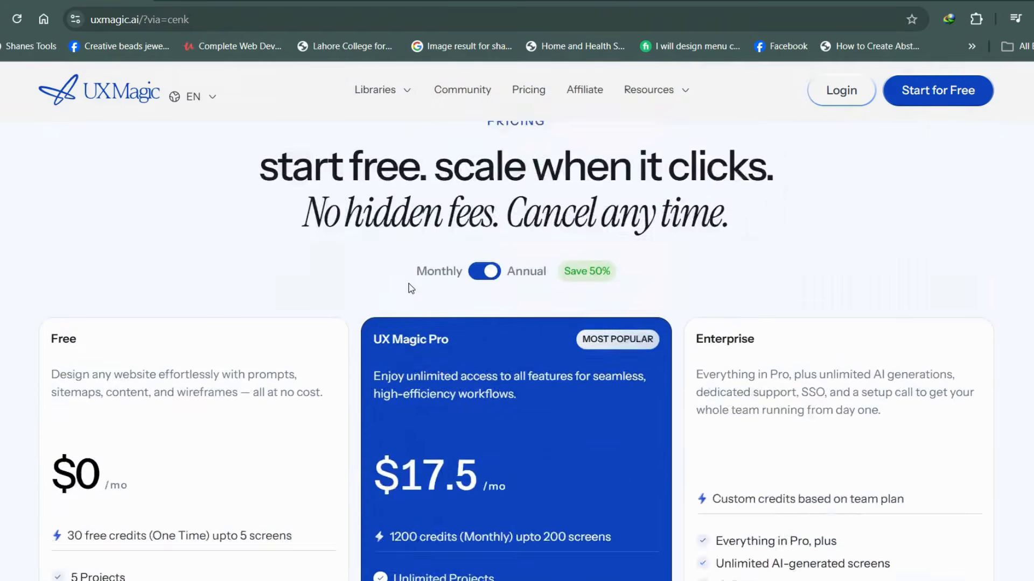
scroll(411, 289, up, 20)
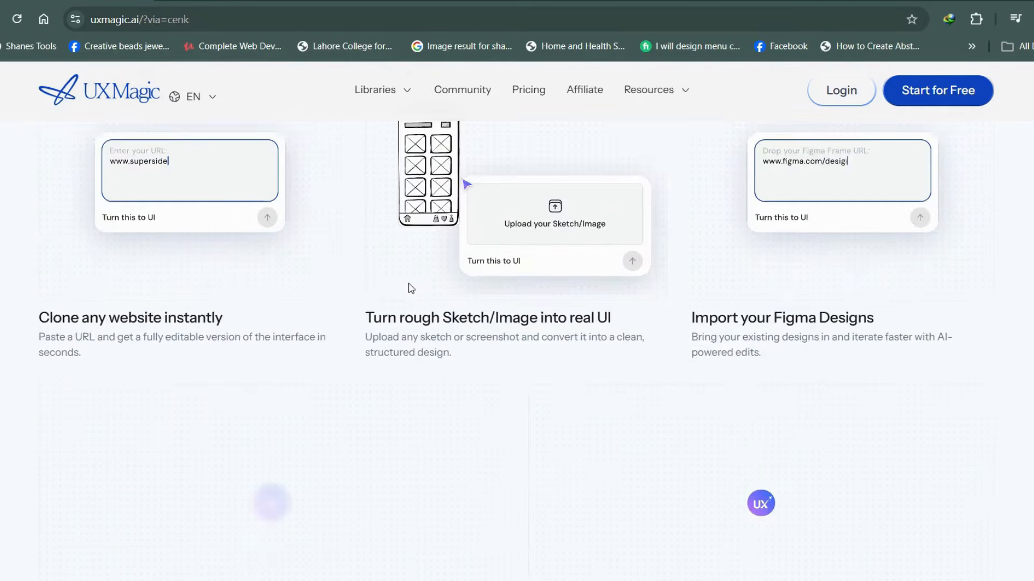
scroll(409, 290, up, 10)
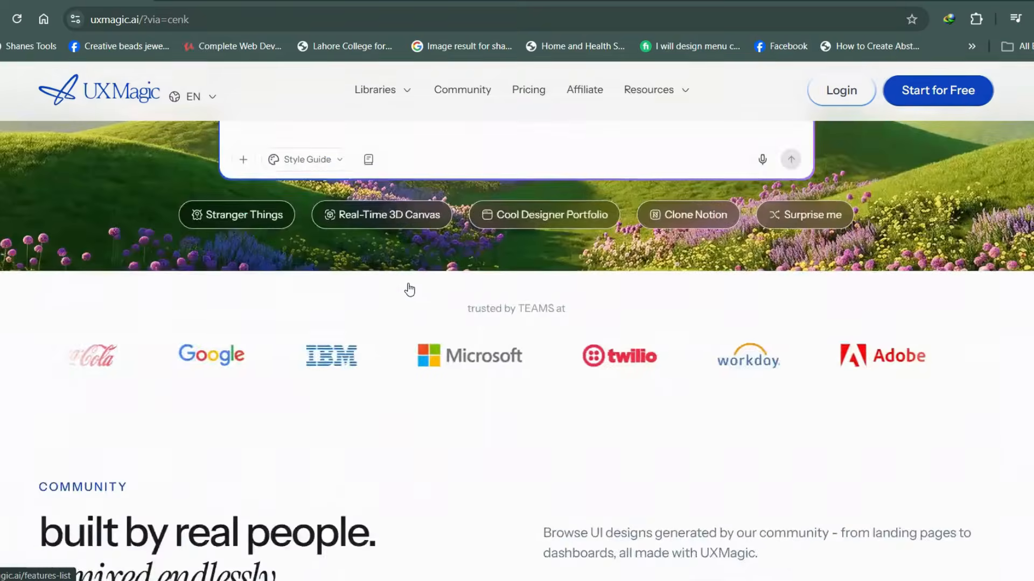